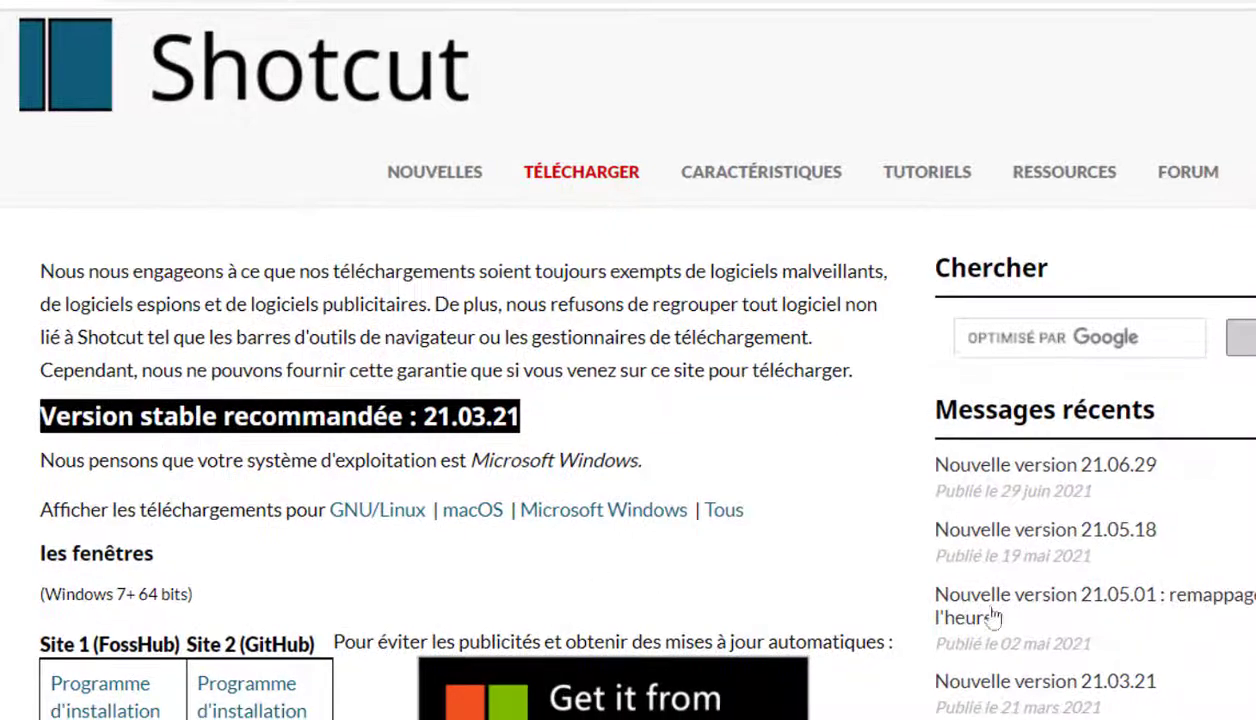
# - Review the Shotcut download page for recent releases, supported operating systems, the Windows requirement and the installer options
pyautogui.moveTo(971, 481); pyautogui.dragTo(1137, 524)
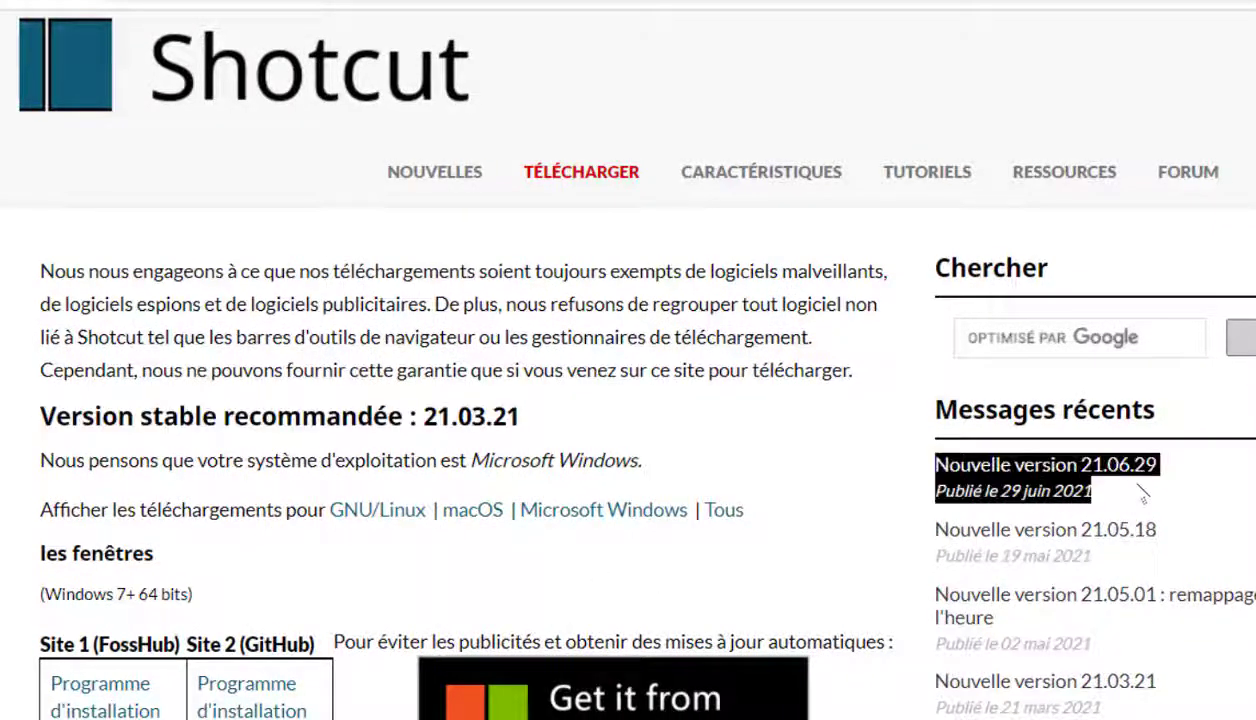
pyautogui.moveTo(40, 510); pyautogui.dragTo(752, 522)
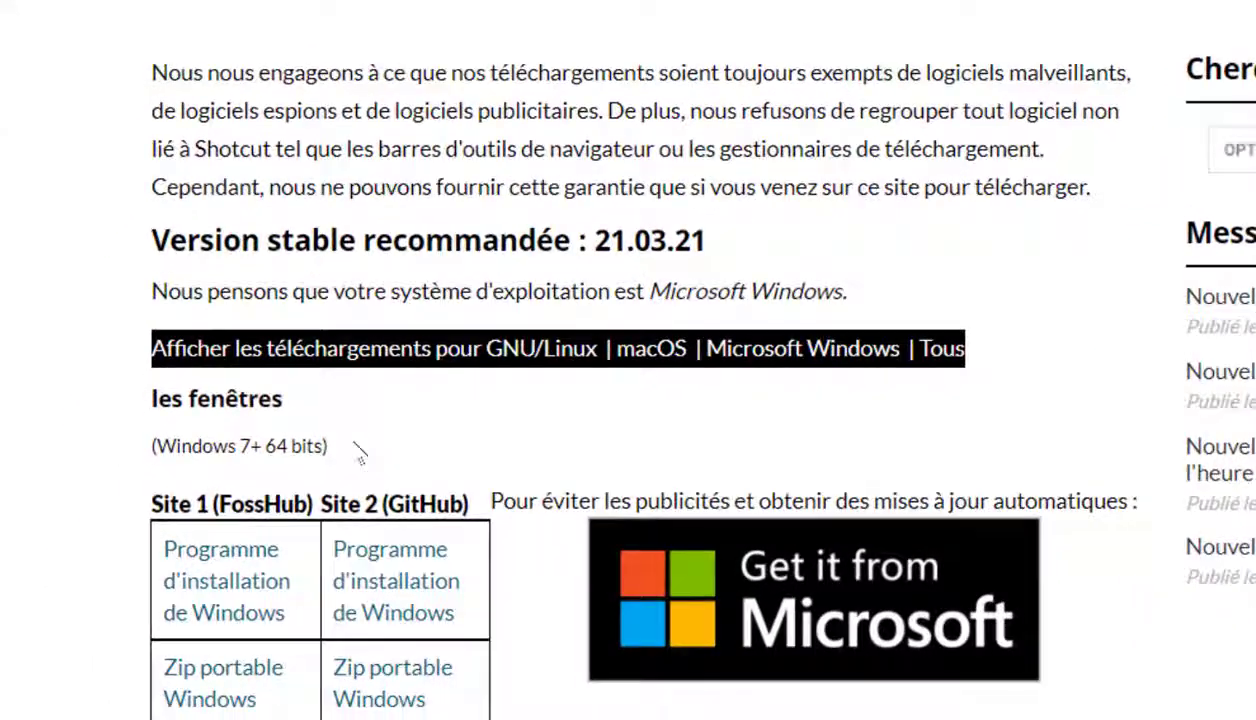
pyautogui.moveTo(200, 596); pyautogui.dragTo(27, 593)
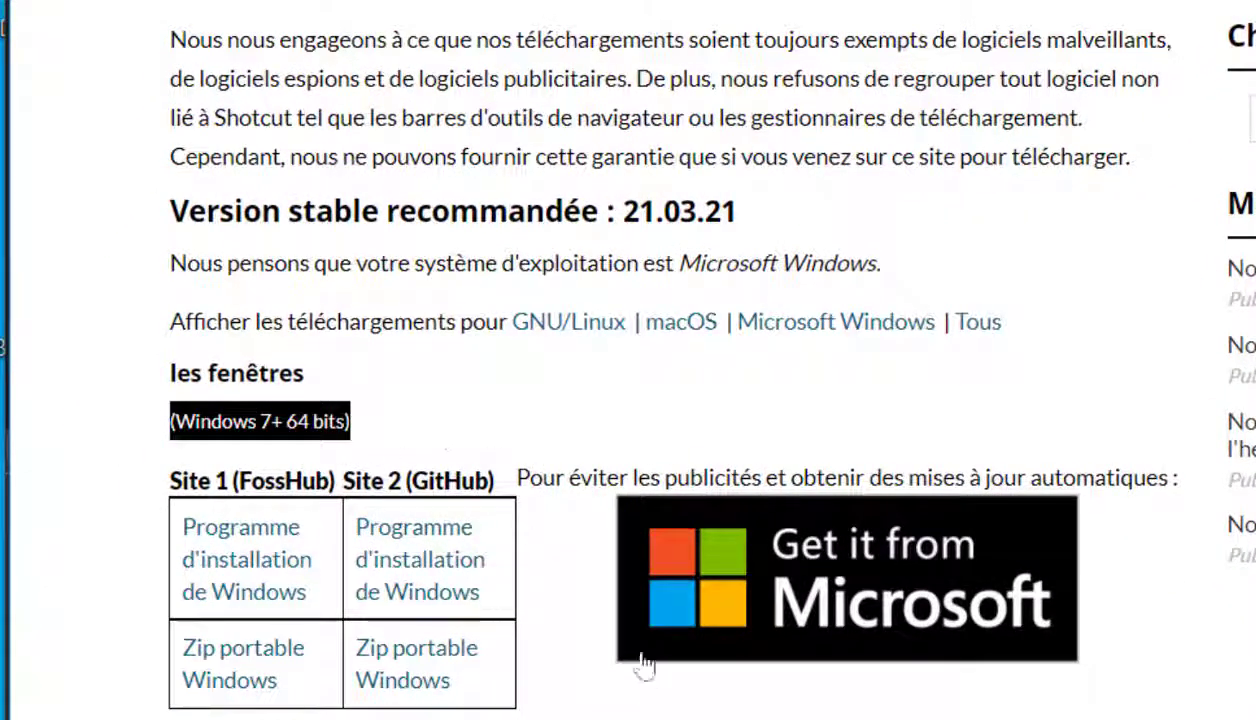
pyautogui.scroll(-3, 628, 360)
pyautogui.scroll(2, 628, 360)
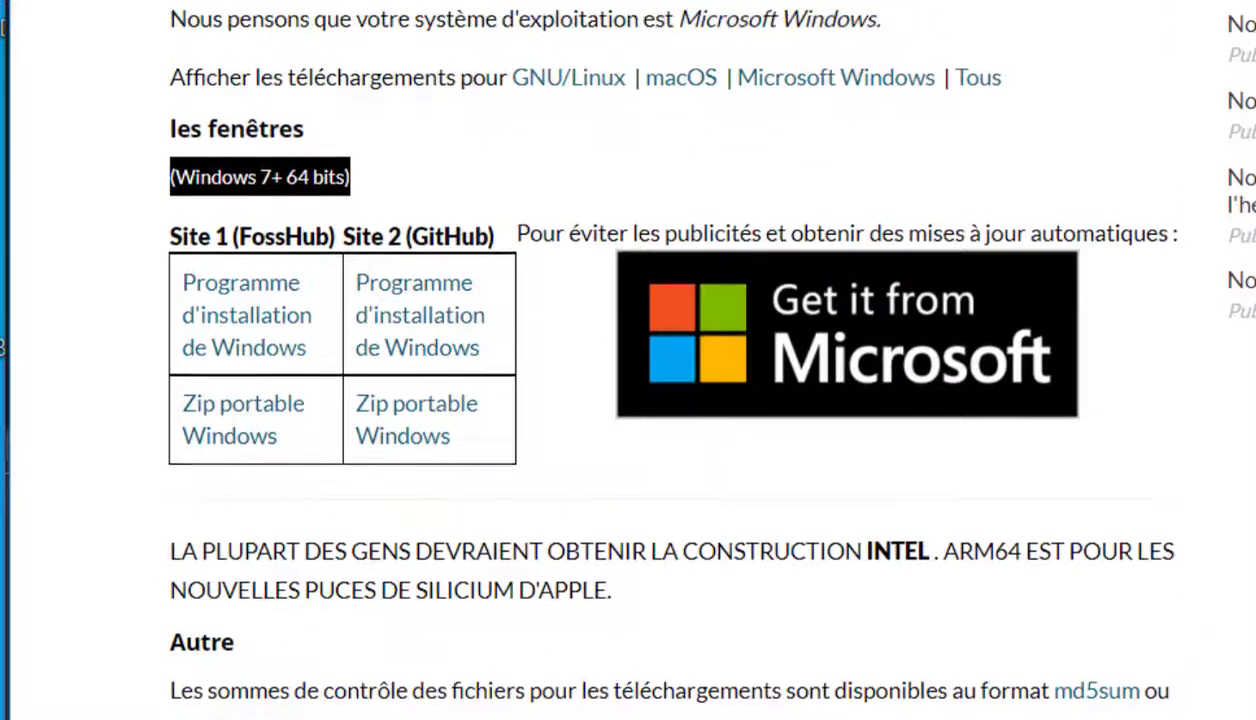
pyautogui.scroll(1, 628, 360)
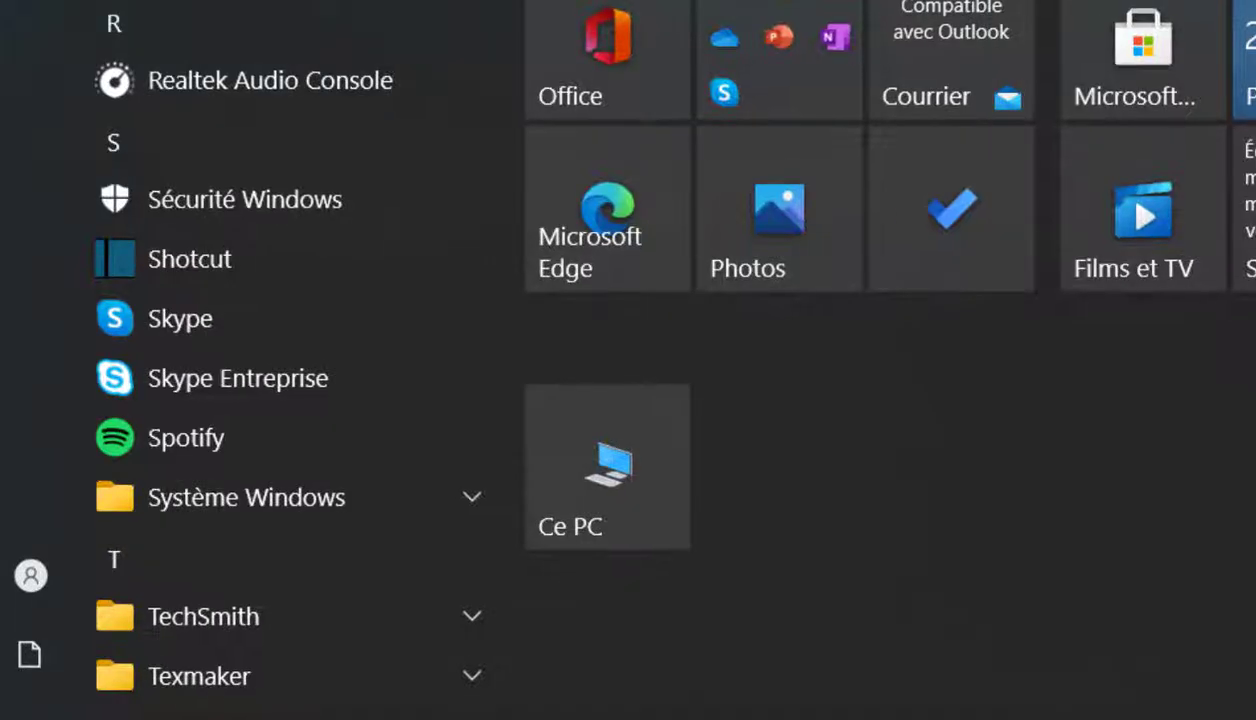
# - Launch Shotcut and create a new project named ProjetAUF with the HD 1080p 30 fps video mode
pyautogui.click(190, 258)
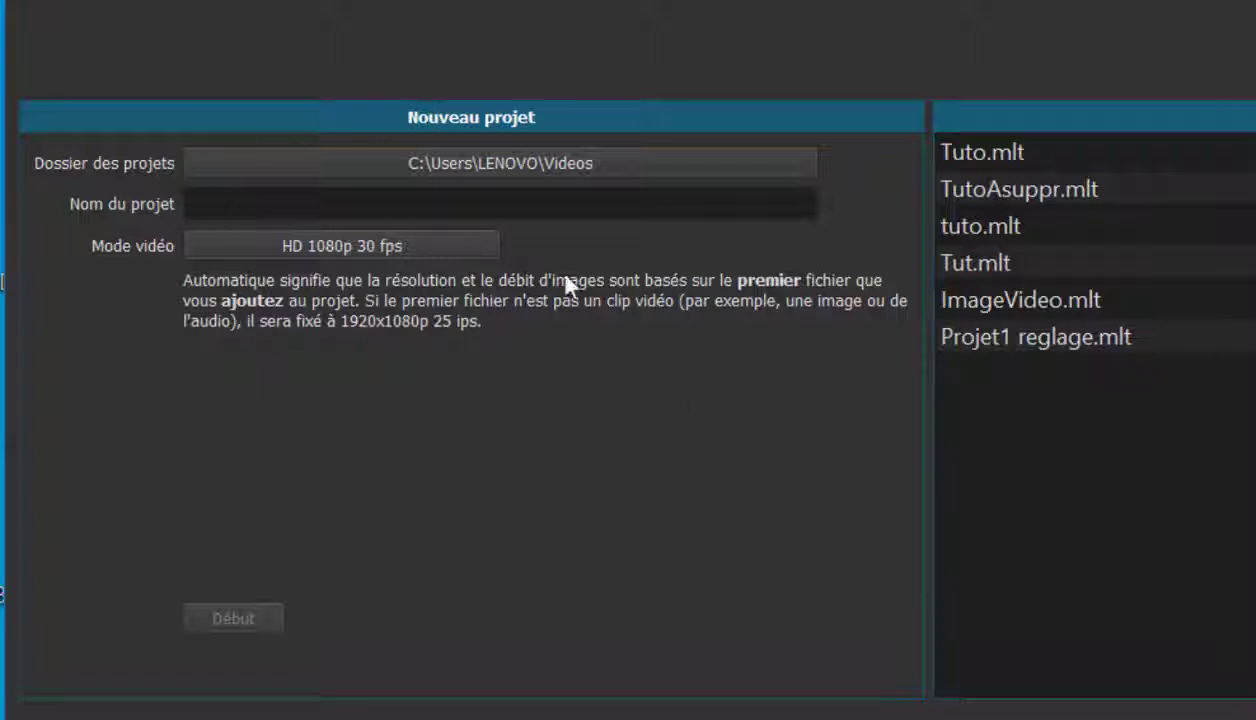
pyautogui.click(391, 203)
pyautogui.write('P')
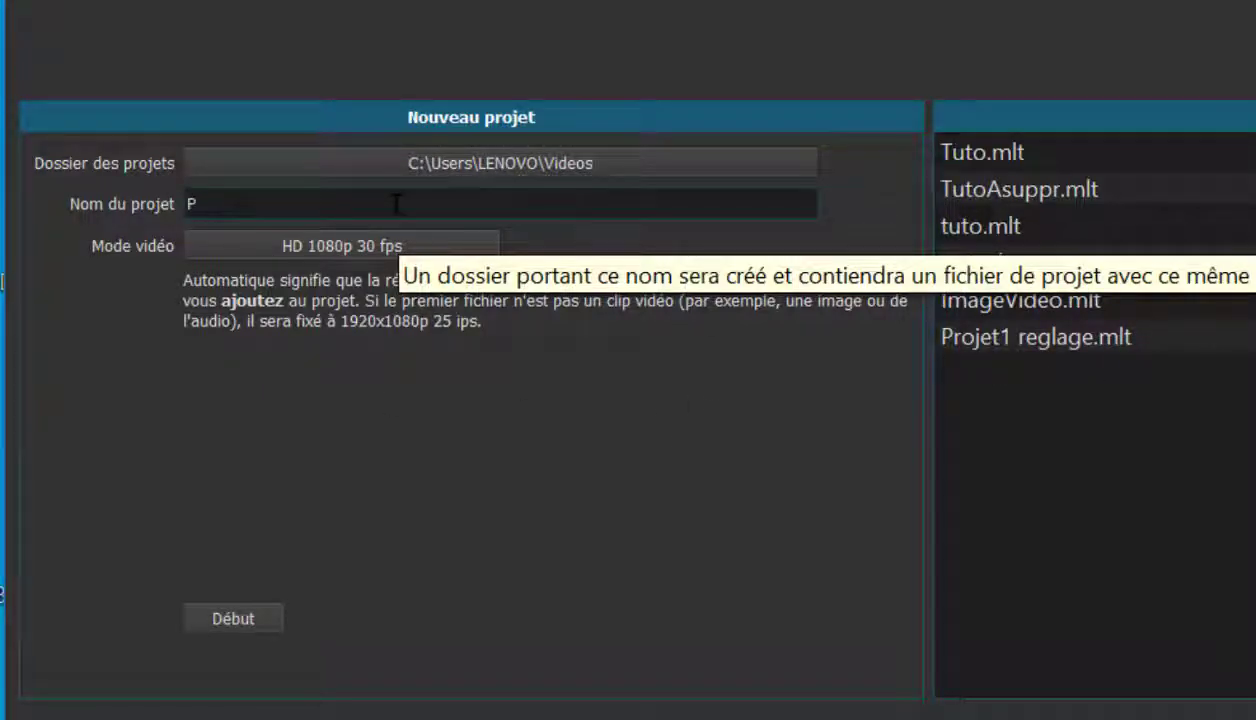
pyautogui.write('rojetA')
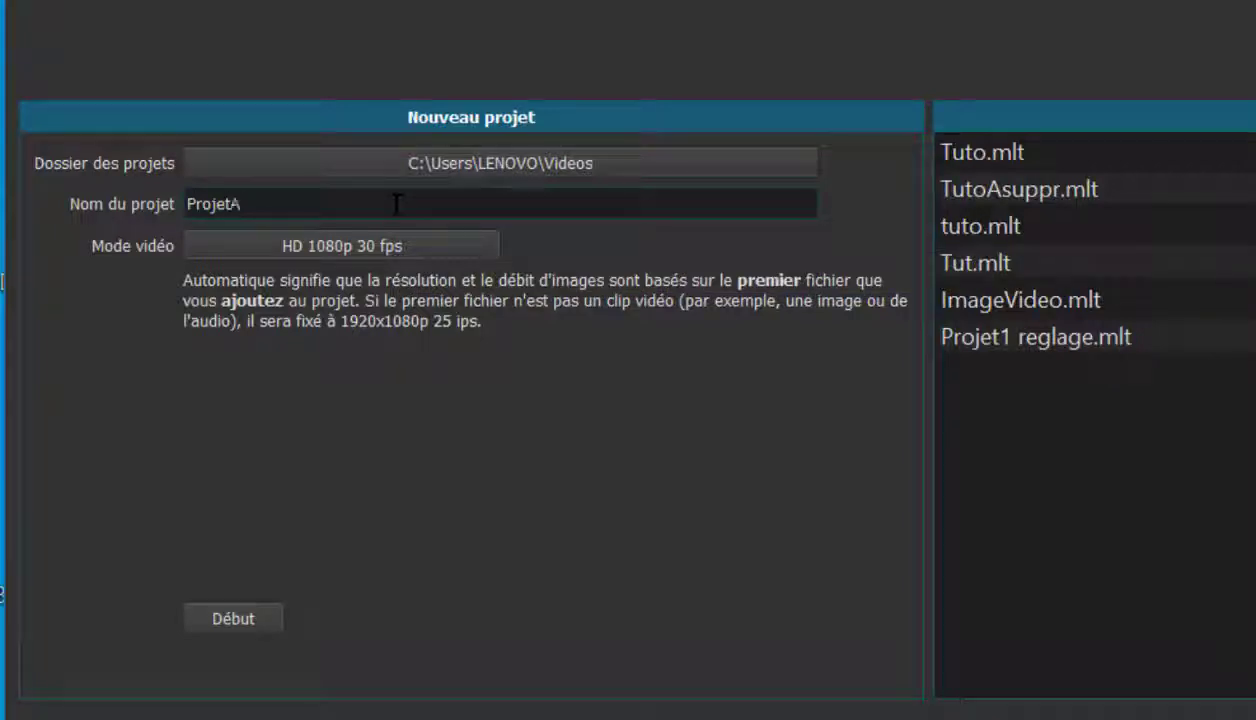
pyautogui.write('UF')
pyautogui.click(435, 247)
pyautogui.click(298, 408)
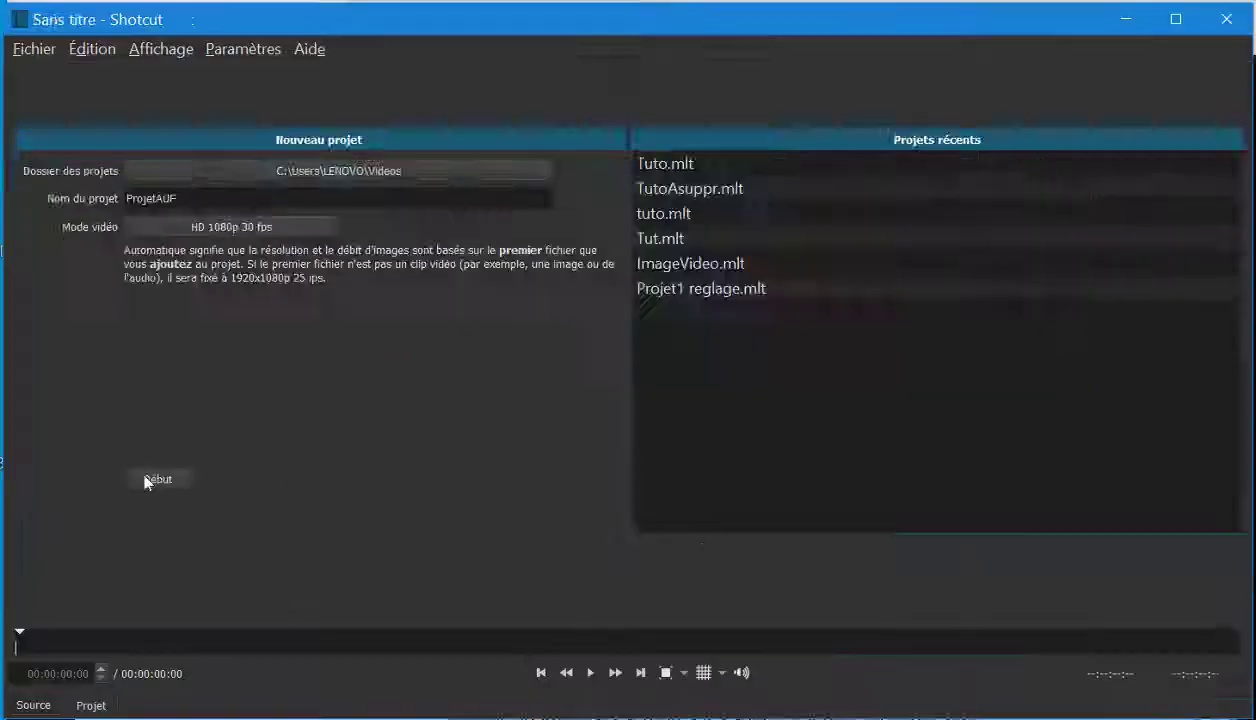
pyautogui.click(215, 620)
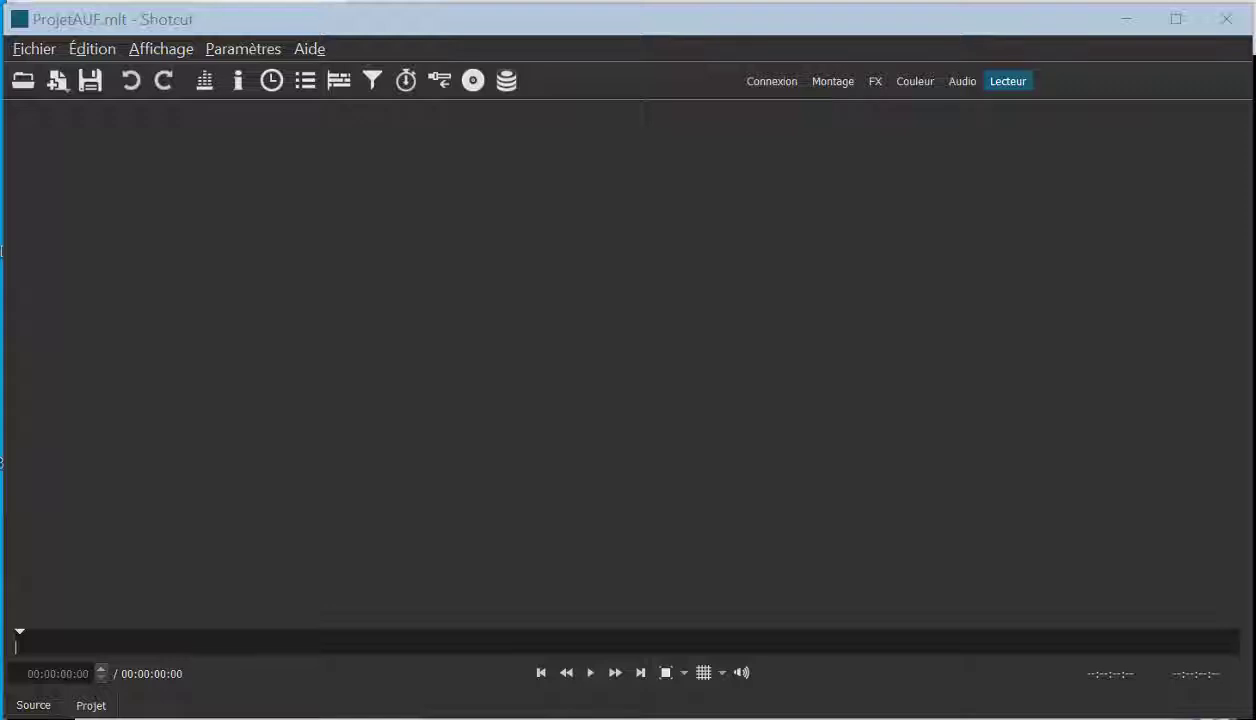
# - Display the playlist panel (Liste de lecture) and widen it slightly
pyautogui.click(161, 49)
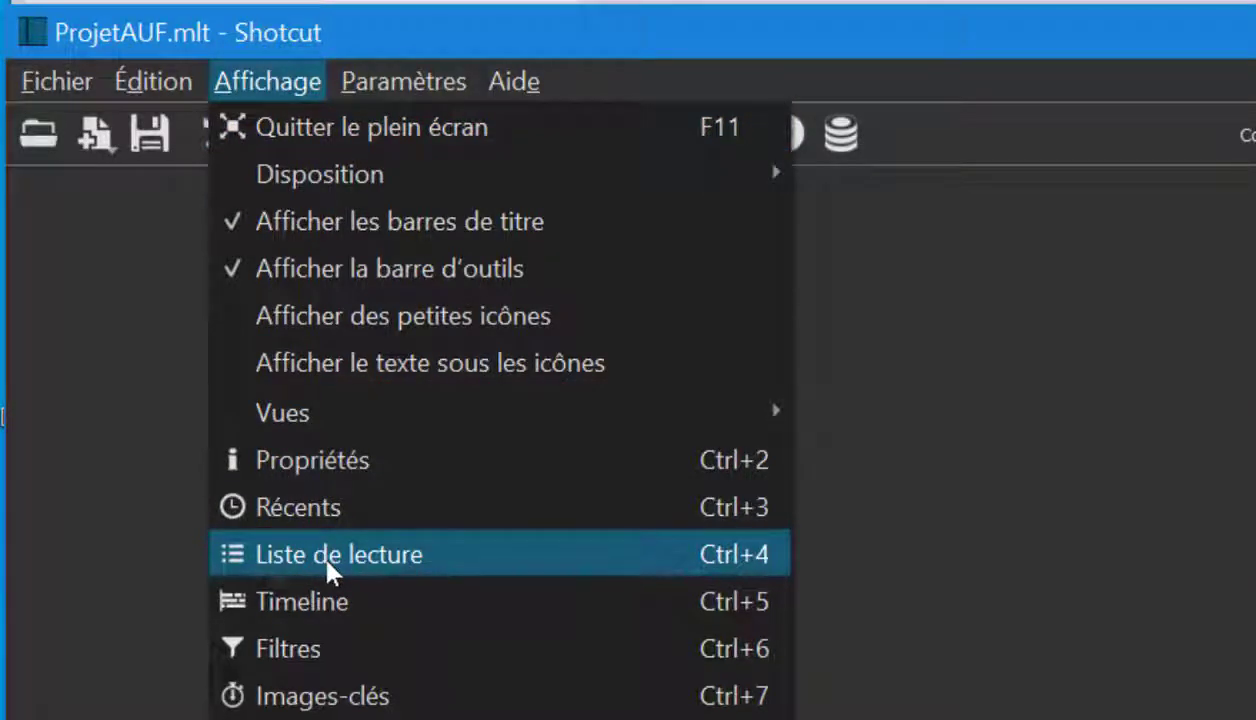
pyautogui.click(1048, 452)
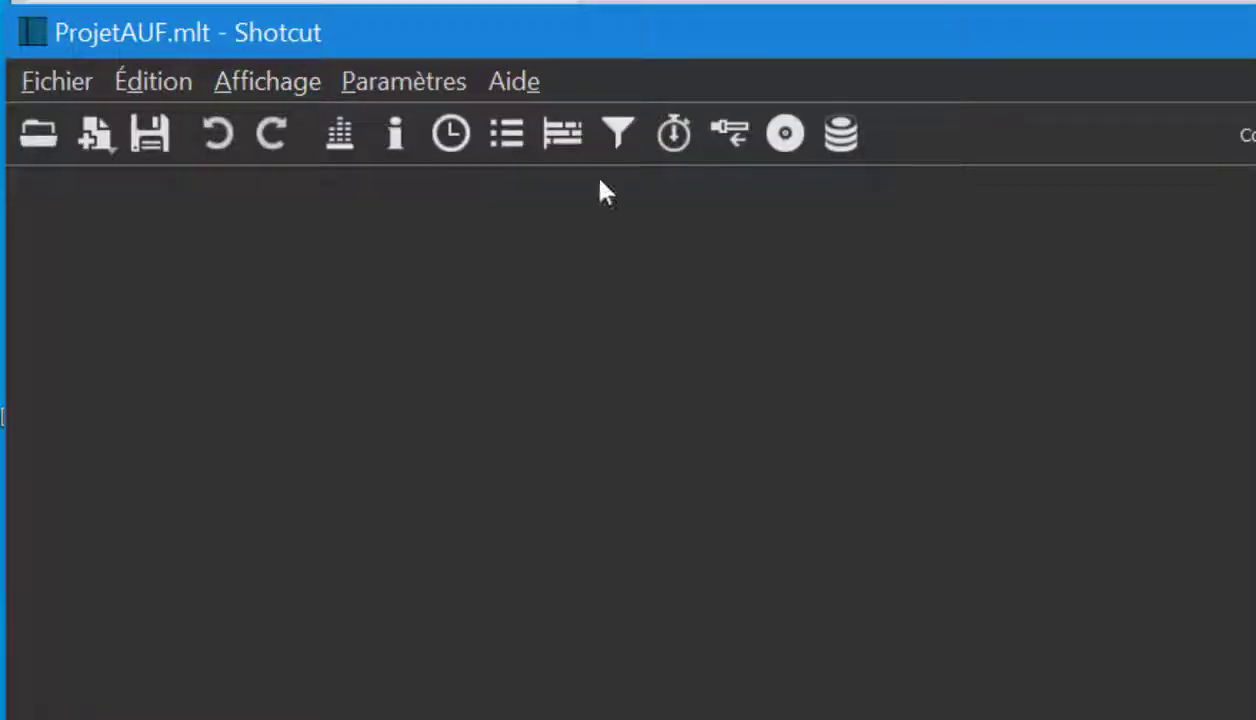
pyautogui.click(507, 141)
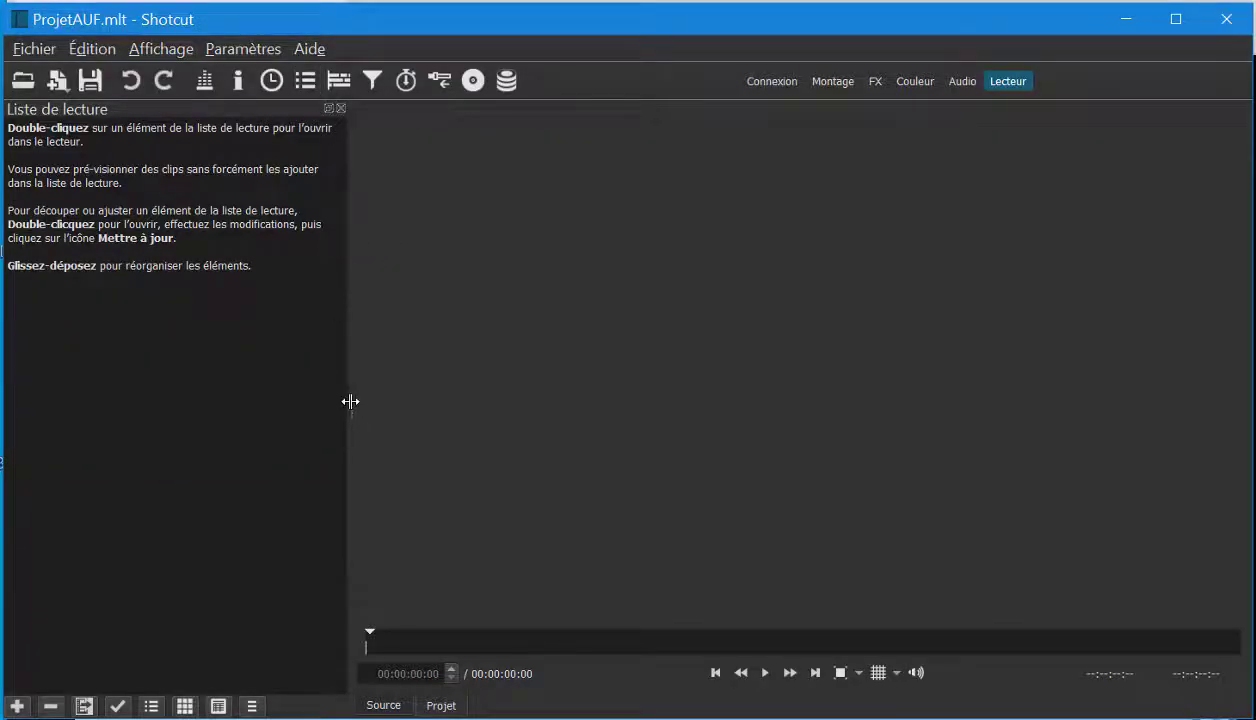
pyautogui.moveTo(357, 412); pyautogui.dragTo(370, 409)
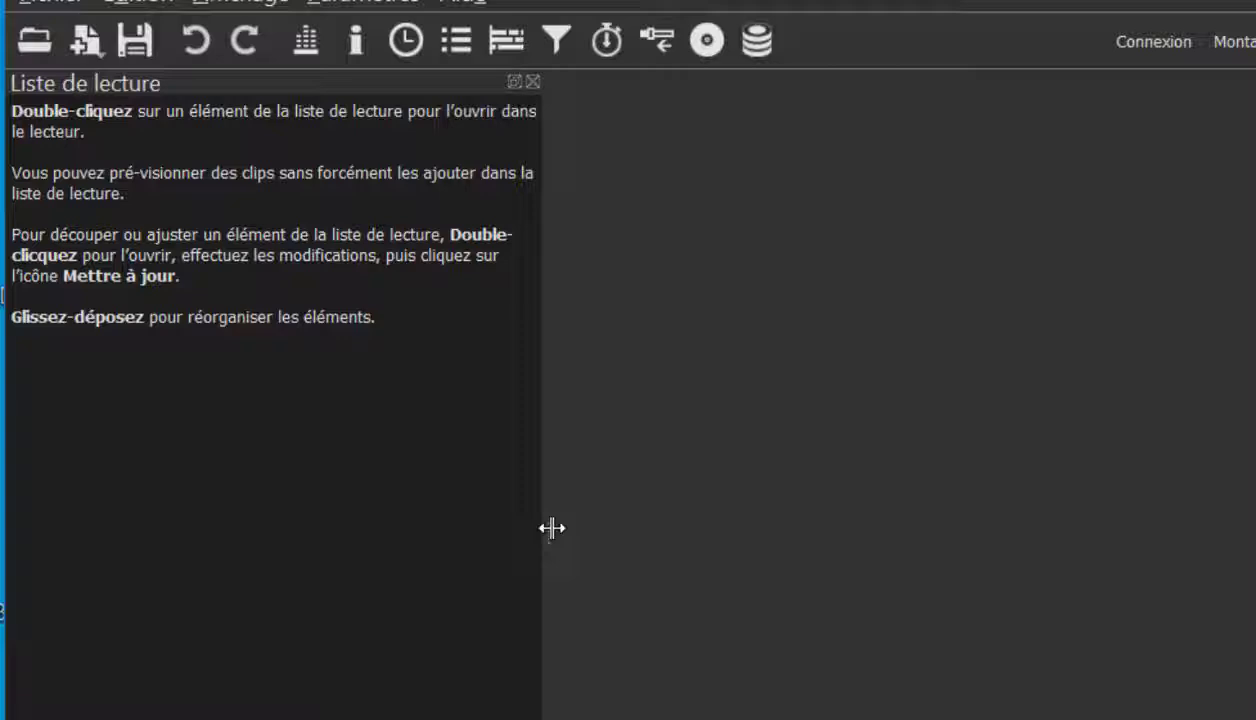
pyautogui.moveTo(552, 528); pyautogui.dragTo(566, 534)
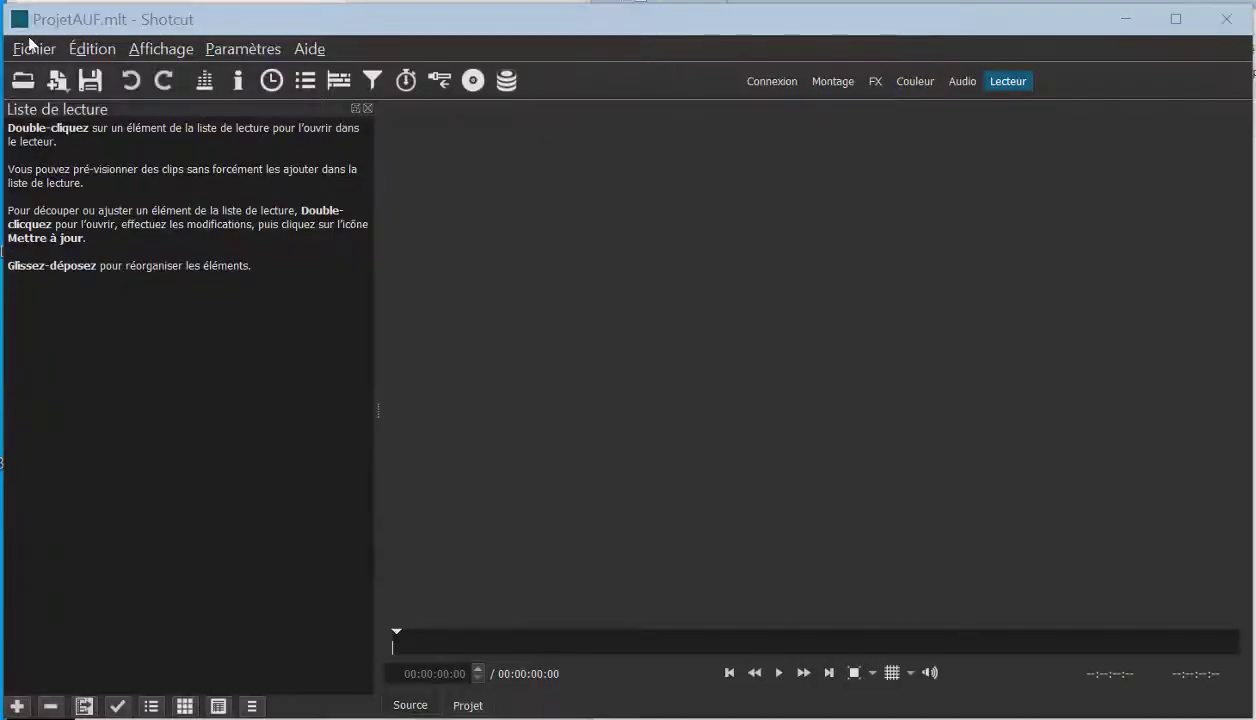
# - Load the DiapAvecAnimation1080 video from the dossierCapsuleVidéo > DiapAvecAnimation1080 folder into the Shotcut project
pyautogui.click(28, 52)
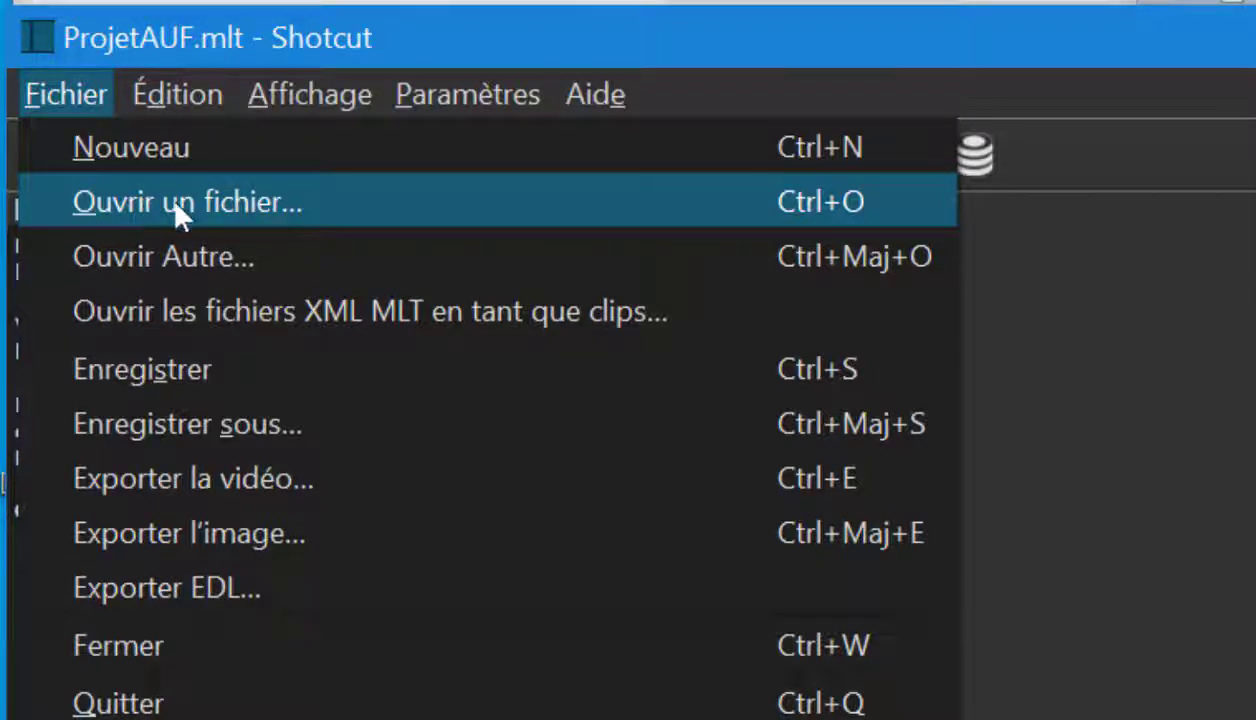
pyautogui.press('Escape')
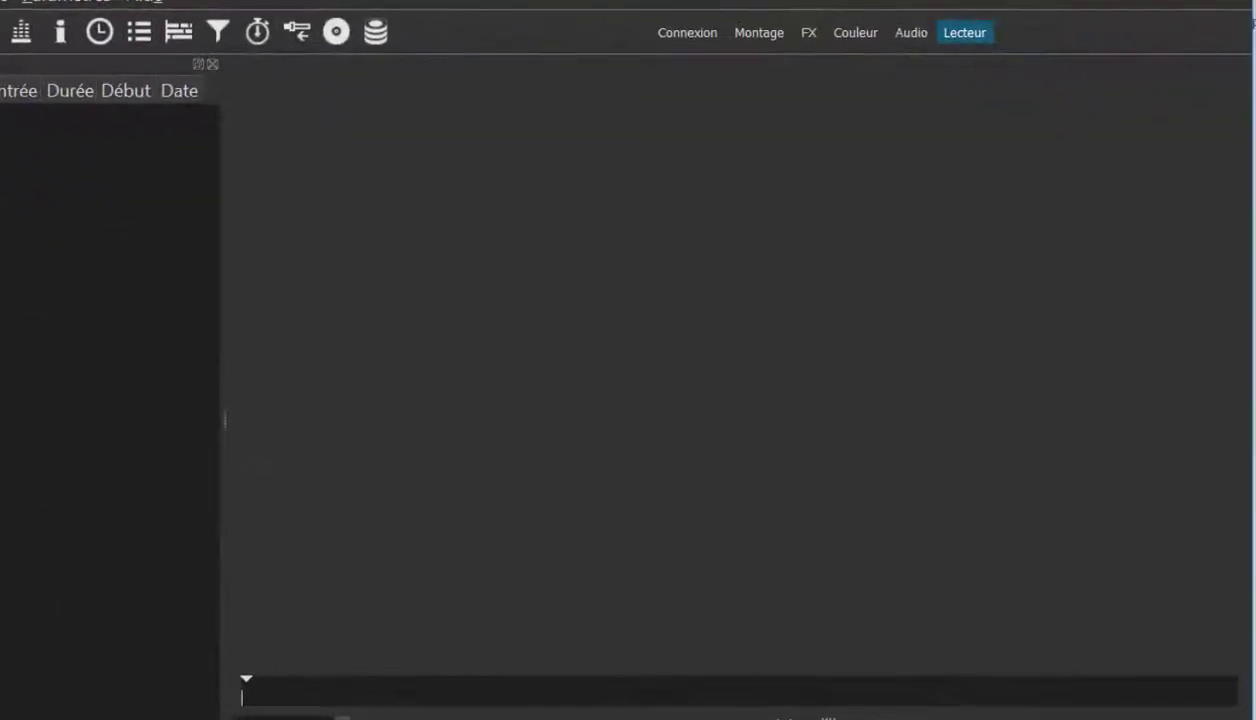
pyautogui.hotkey('alt', 'Tab')
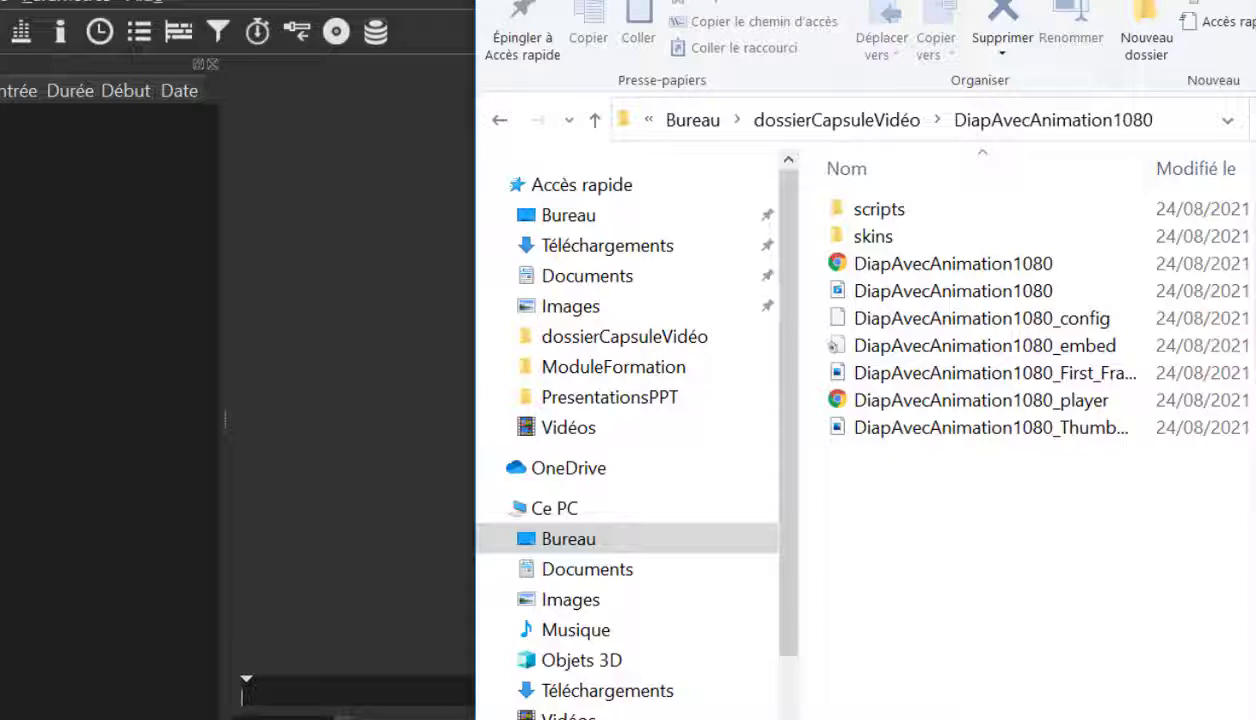
pyautogui.click(858, 291)
pyautogui.moveTo(858, 295); pyautogui.dragTo(401, 252)
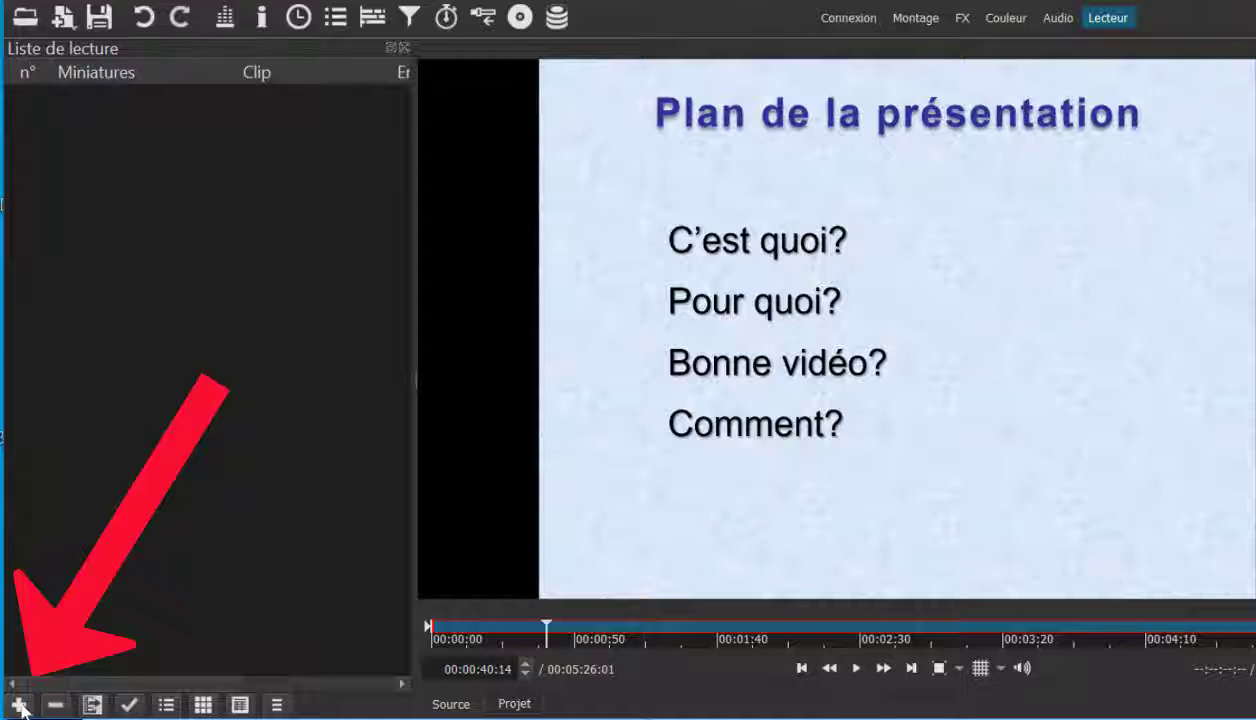
# - Add the loaded video to the playlist and preview it at 00:01:08:13
pyautogui.click(20, 706)
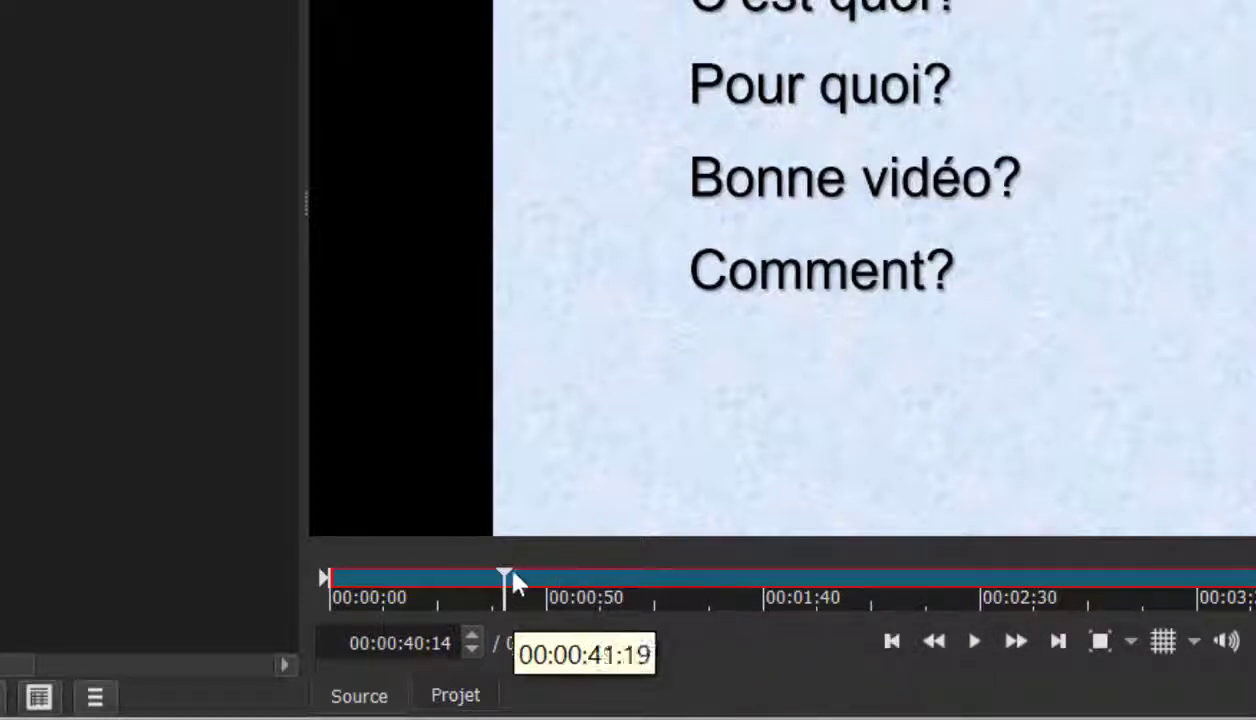
pyautogui.click(548, 577)
pyautogui.click(627, 588)
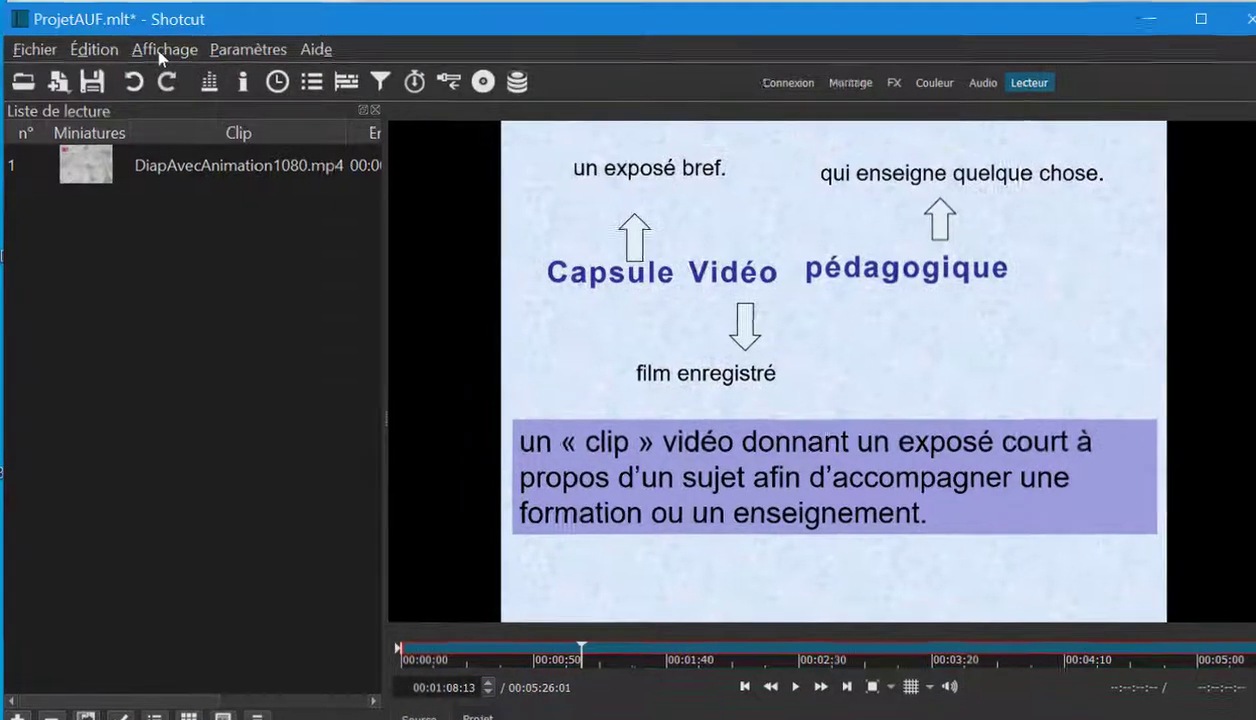
# - Display the Timeline panel and narrow the playlist panel beside the preview
pyautogui.click(156, 50)
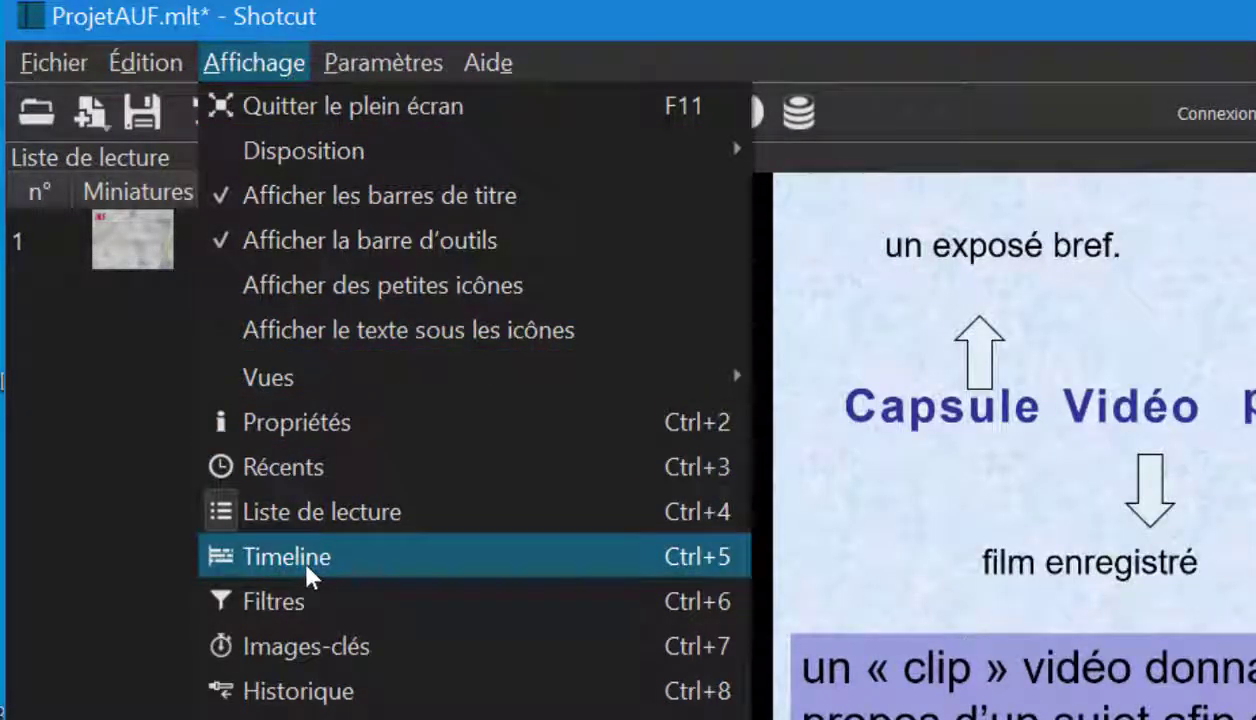
pyautogui.click(298, 550)
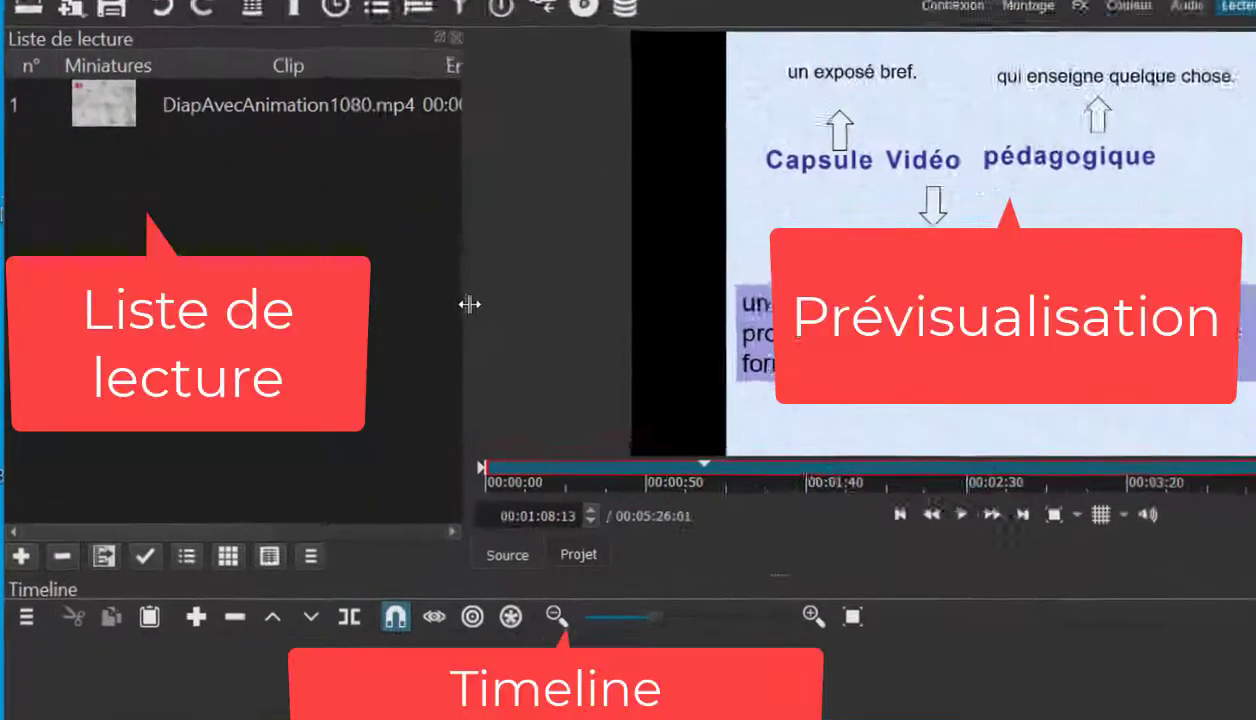
pyautogui.moveTo(469, 304); pyautogui.dragTo(432, 290)
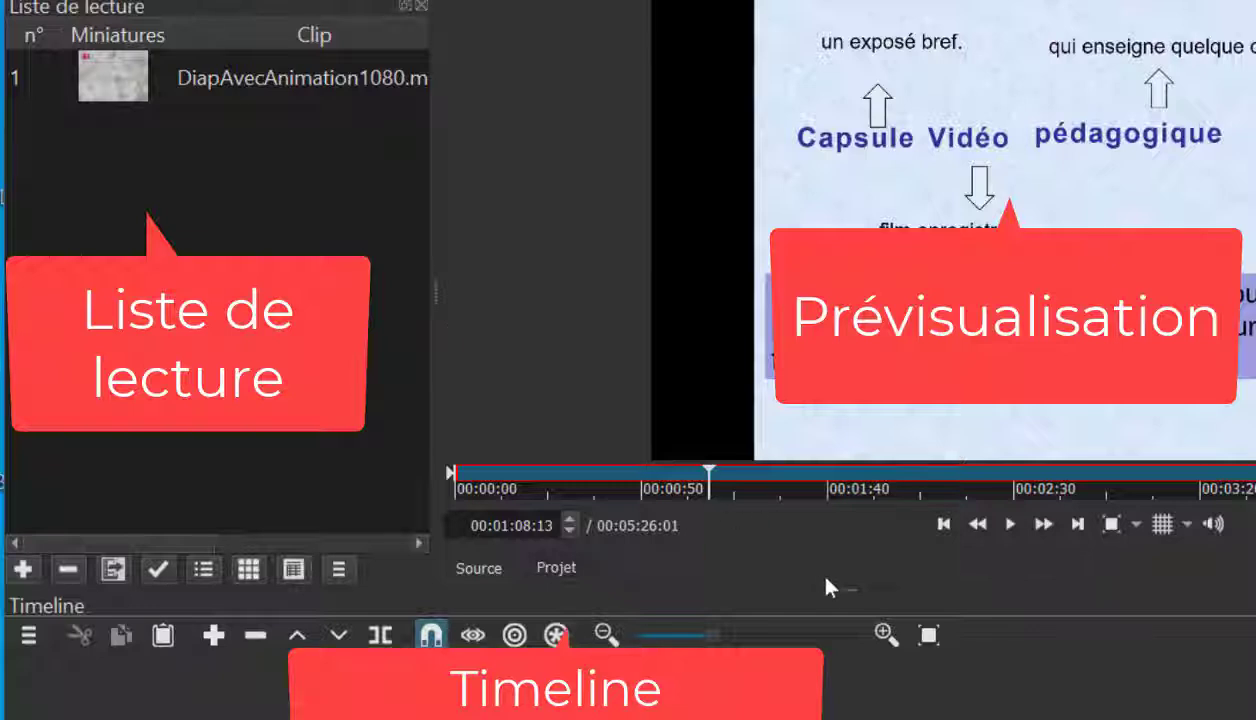
pyautogui.moveTo(850, 596)
pyautogui.mouseDown()
pyautogui.moveTo(842, 545)
pyautogui.moveTo(855, 477)
pyautogui.moveTo(836, 575)
pyautogui.moveTo(845, 603)
pyautogui.mouseUp()
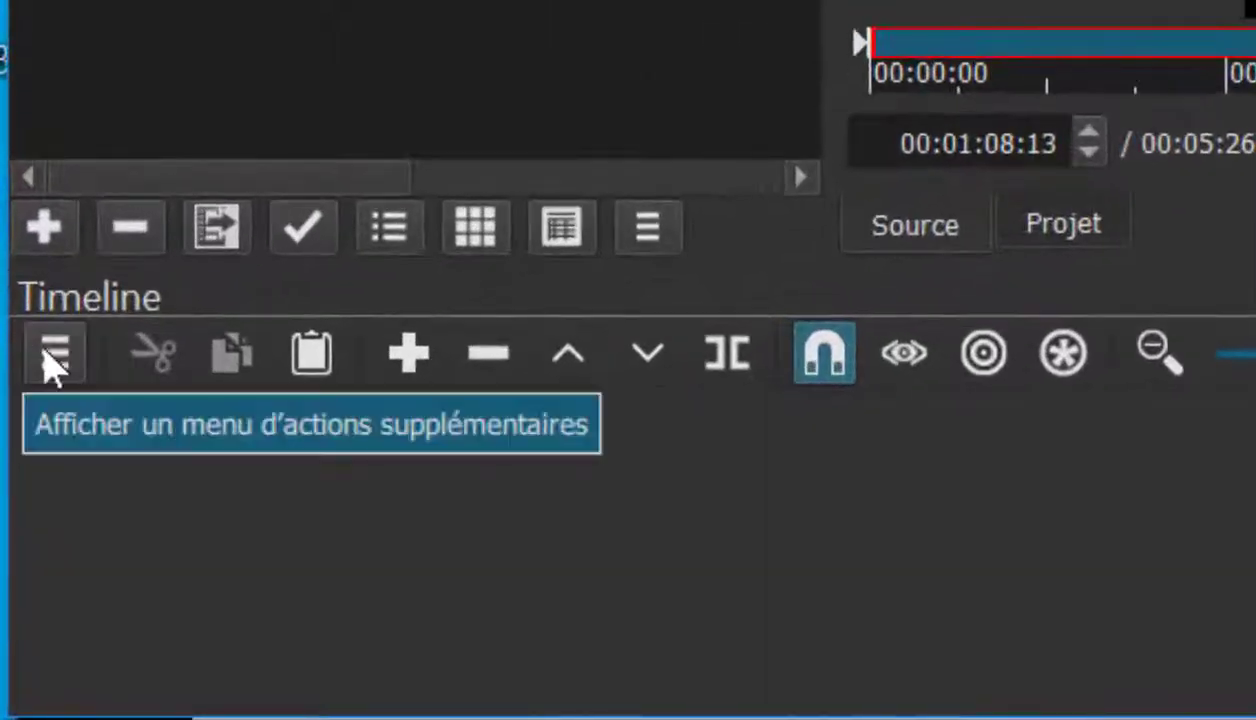
# - Add a video track to the timeline and place DiapAvecAnimation1080.mp4 on it, starting at about 2 seconds
pyautogui.click(57, 356)
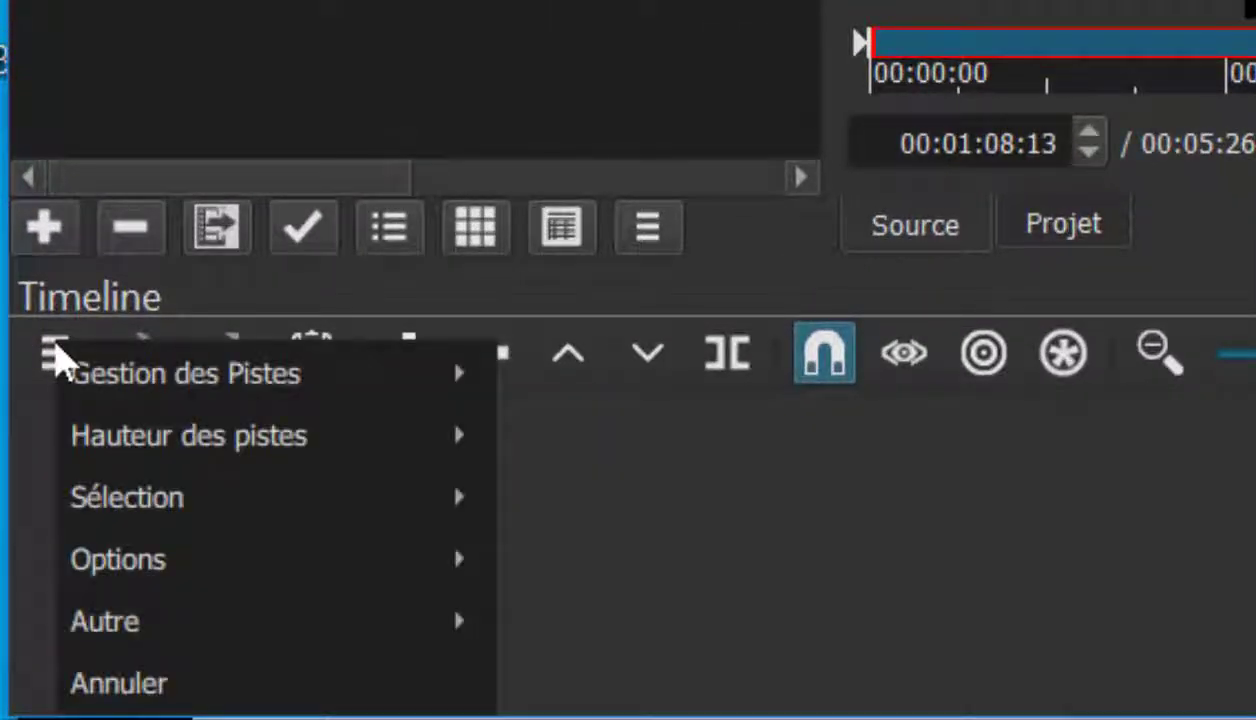
pyautogui.moveTo(325, 370)
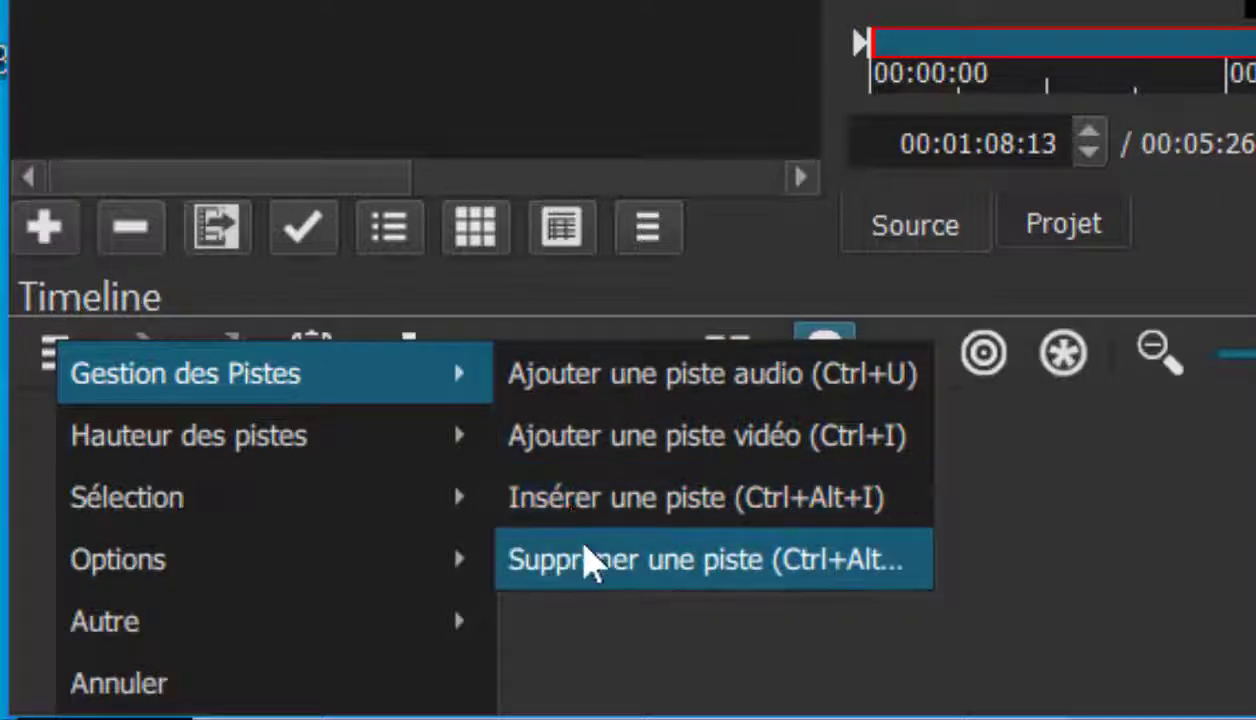
pyautogui.click(597, 445)
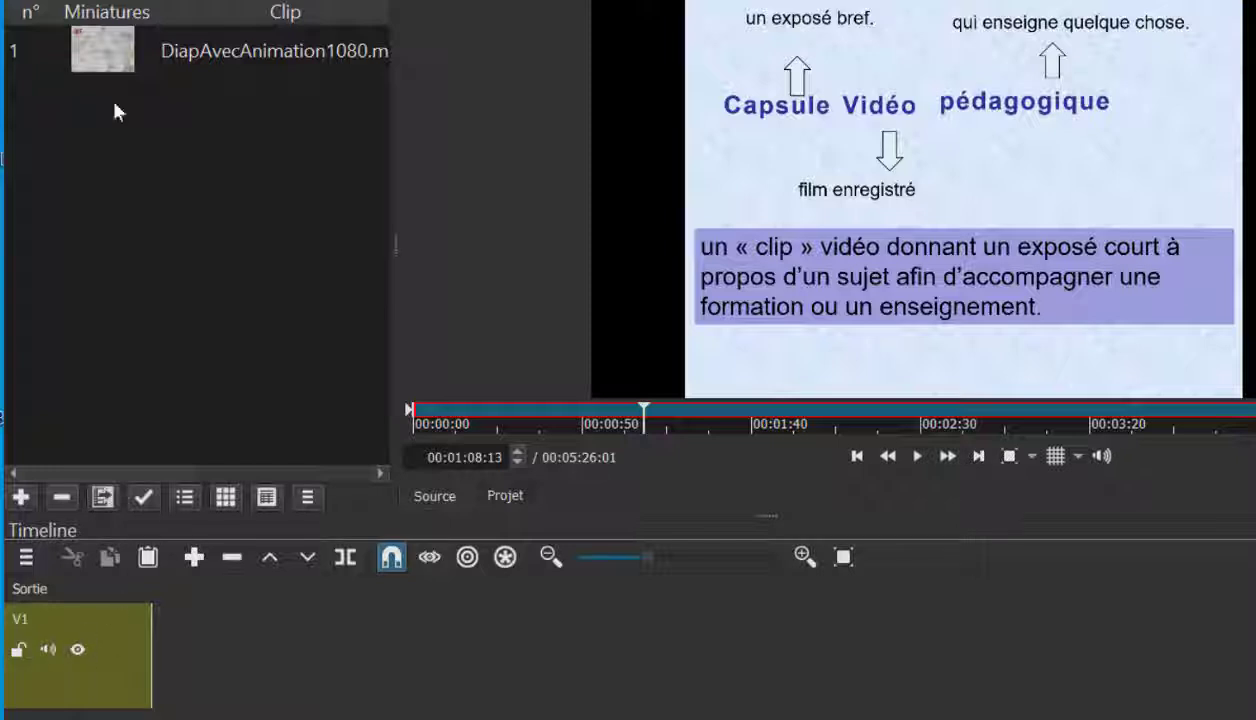
pyautogui.moveTo(105, 52); pyautogui.dragTo(357, 645)
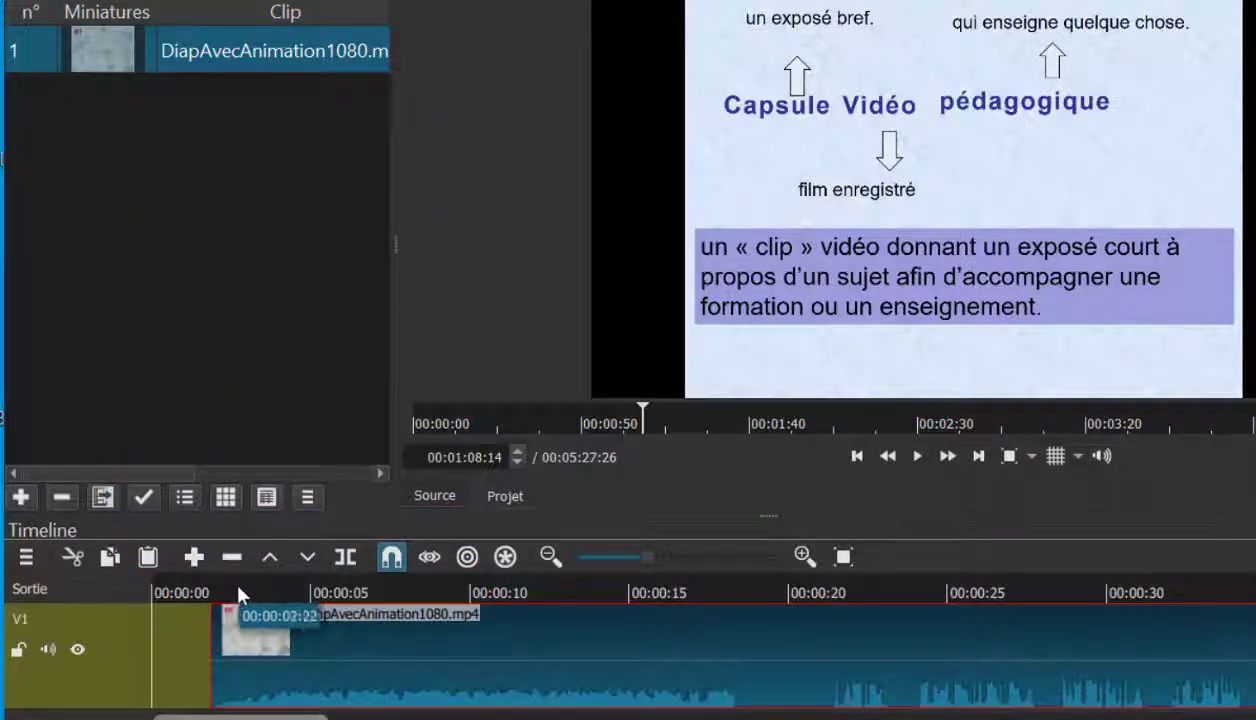
# - Scrub through the clip on the timeline to preview several moments, ending at 00:00:27:28
pyautogui.moveTo(238, 590); pyautogui.dragTo(453, 600)
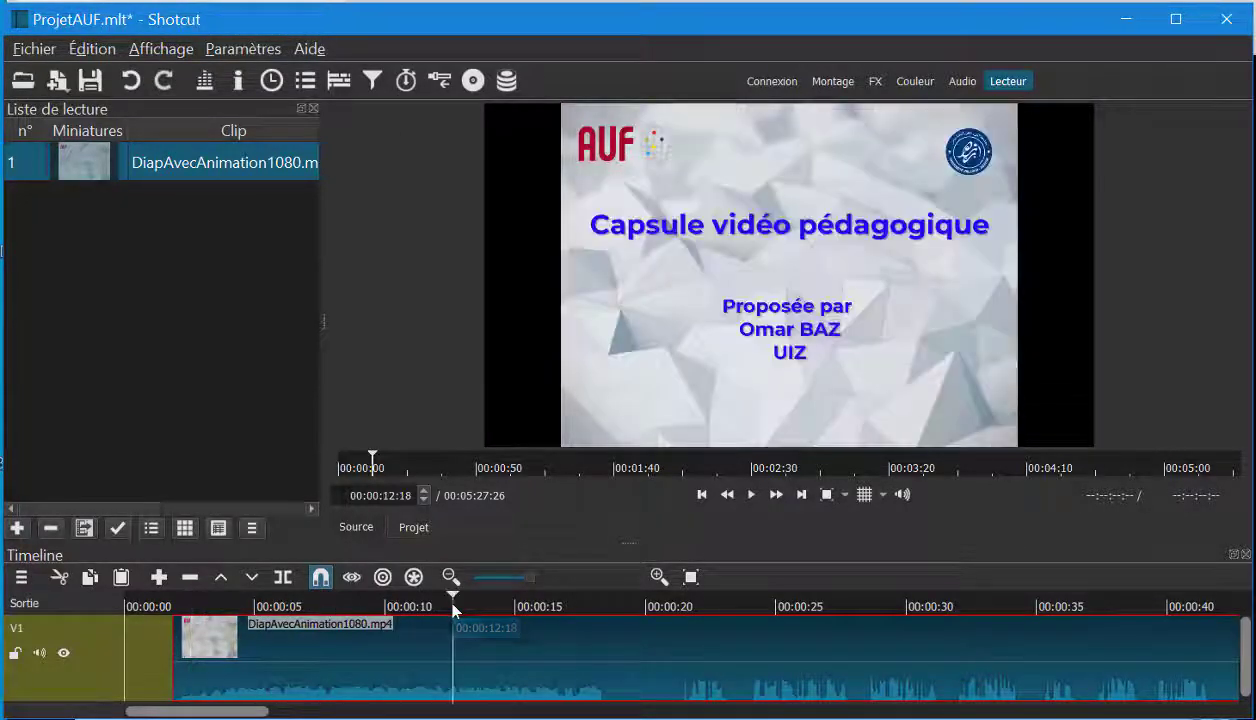
pyautogui.click(577, 600)
pyautogui.click(722, 613)
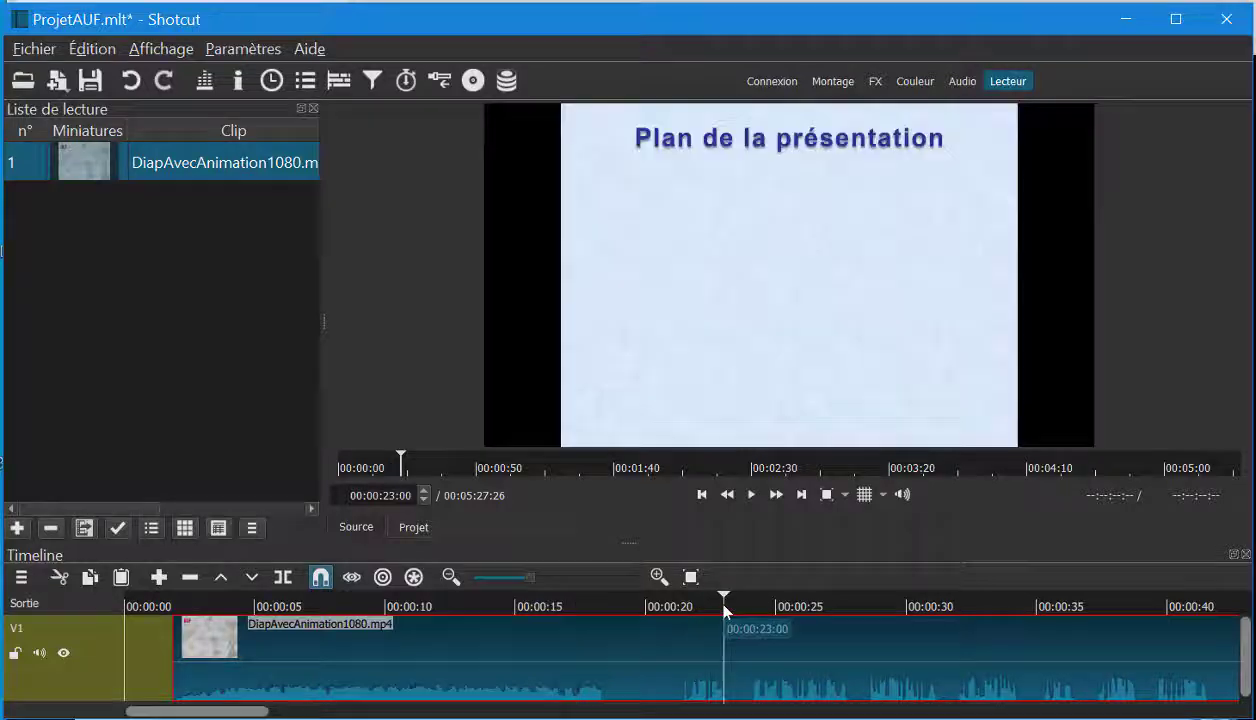
pyautogui.click(853, 607)
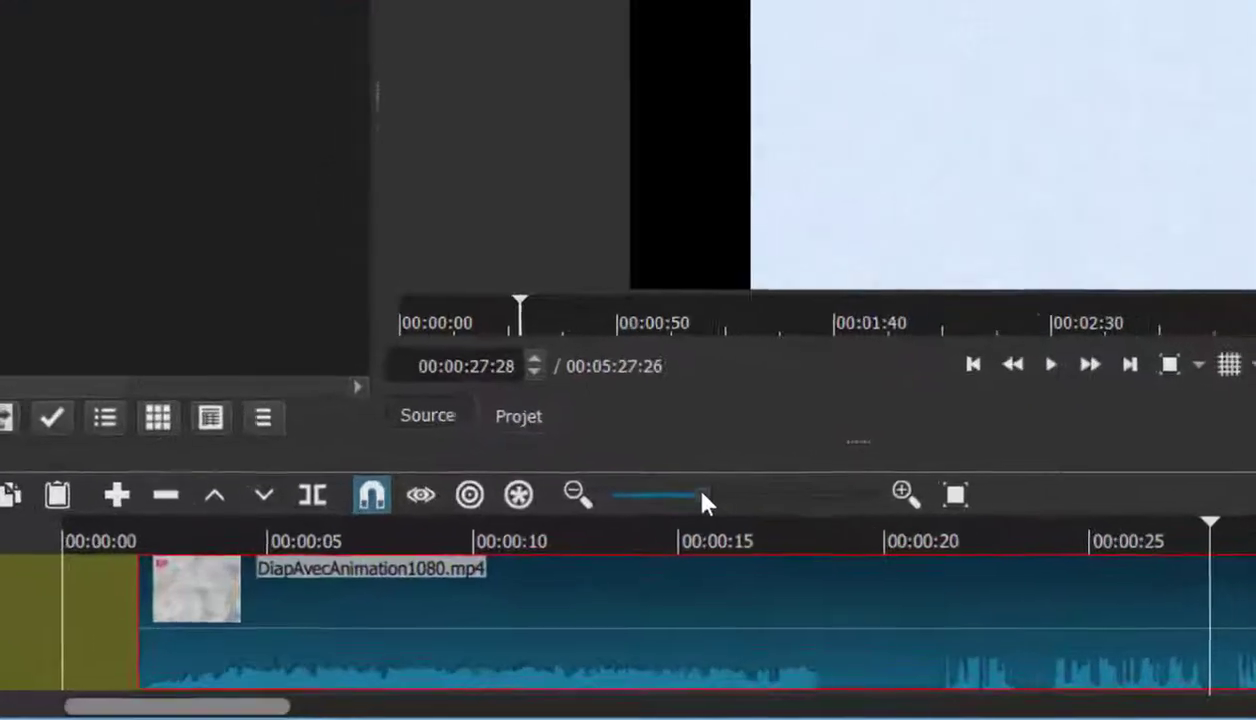
# - Try zooming the timeline out and in, and fit the whole clip in the timeline view
pyautogui.click(462, 572)
pyautogui.click(978, 468)
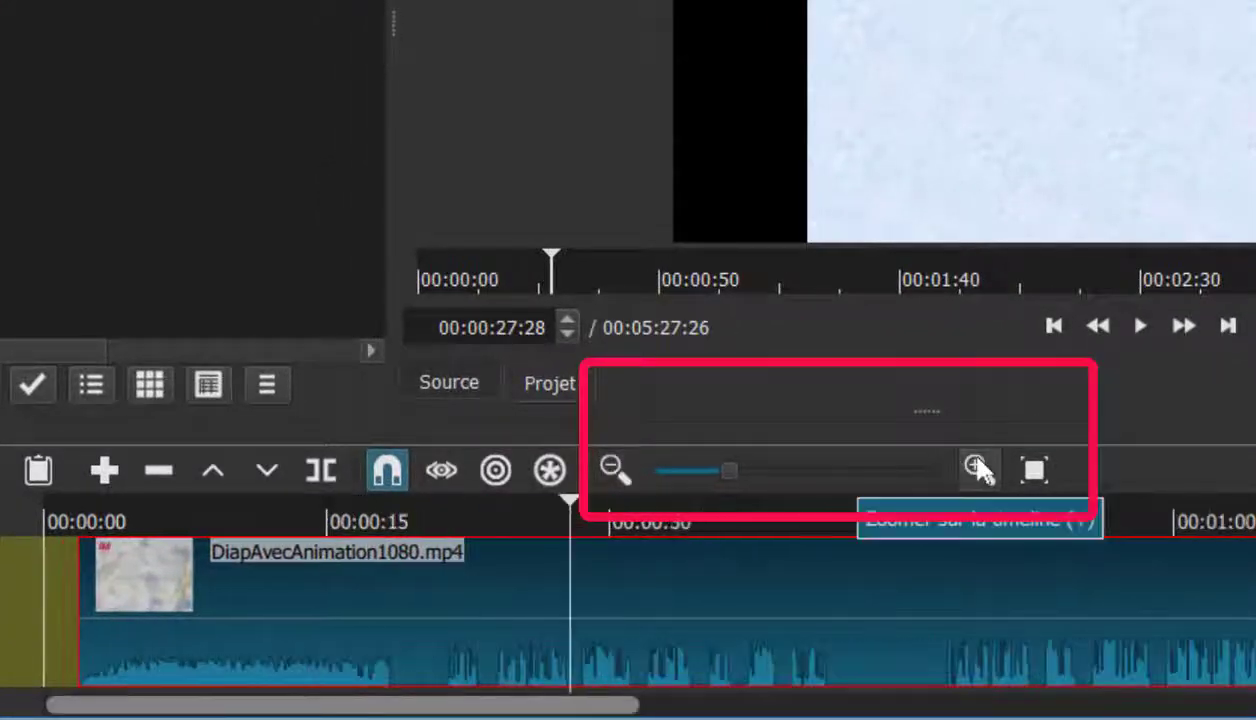
pyautogui.click(731, 474)
pyautogui.click(612, 470)
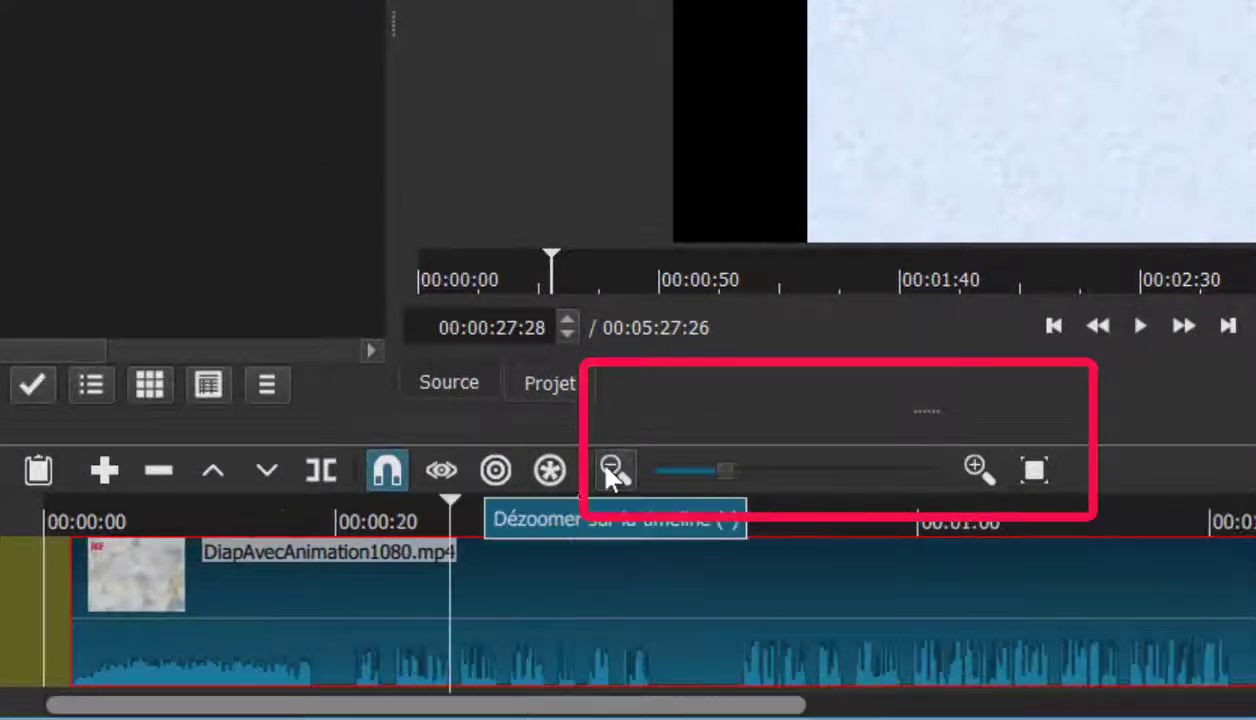
pyautogui.click(1035, 470)
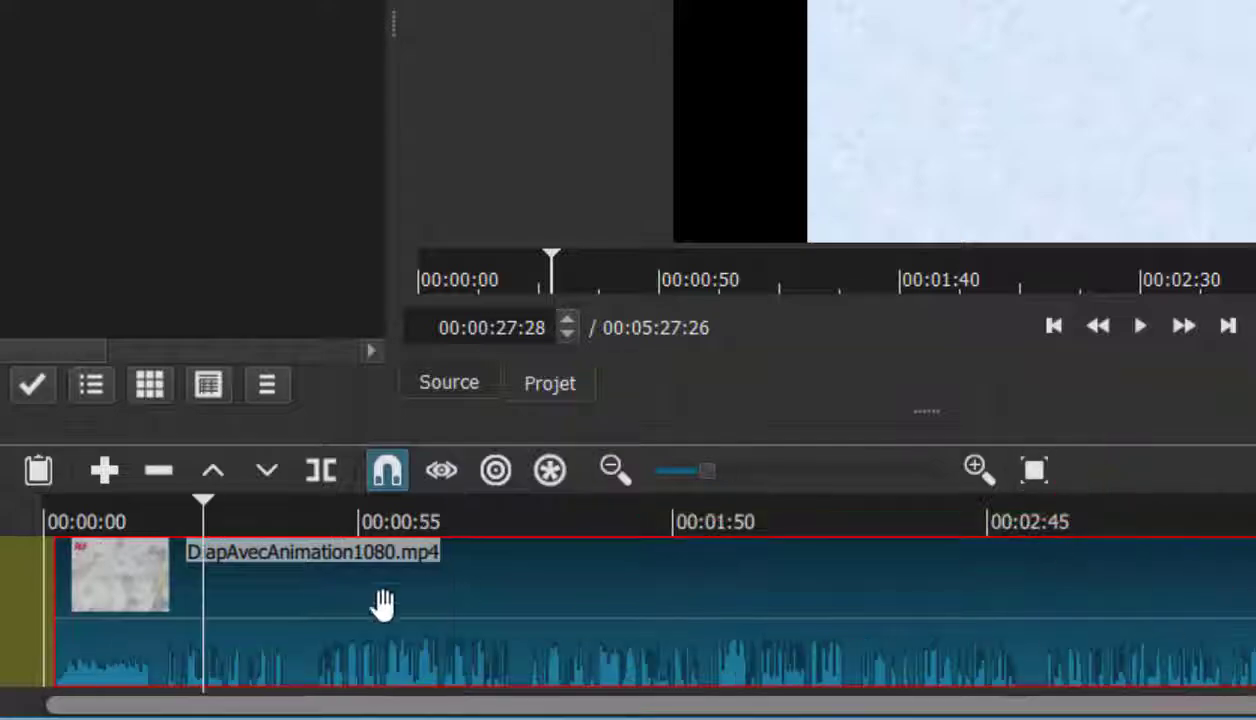
# - Split DiapAvecAnimation1080.mp4 on track V1 at 00:00:19:22 and again at 00:00:44:29
pyautogui.click(155, 521)
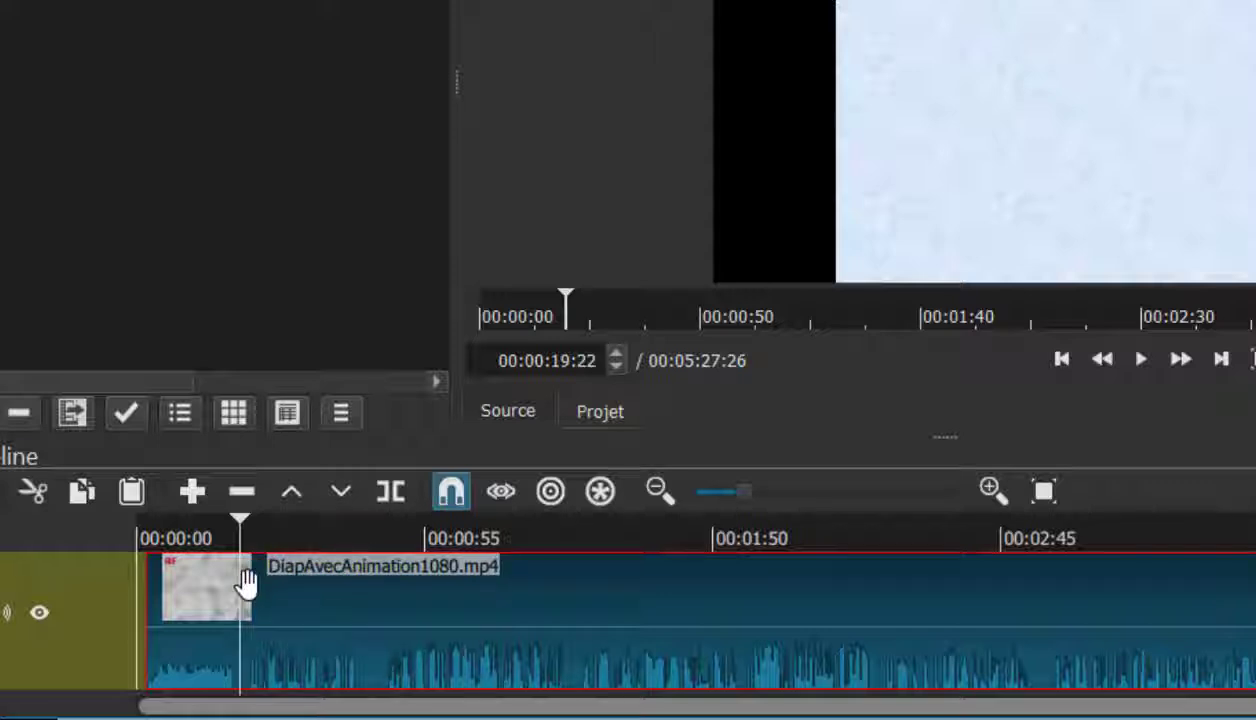
pyautogui.click(390, 491)
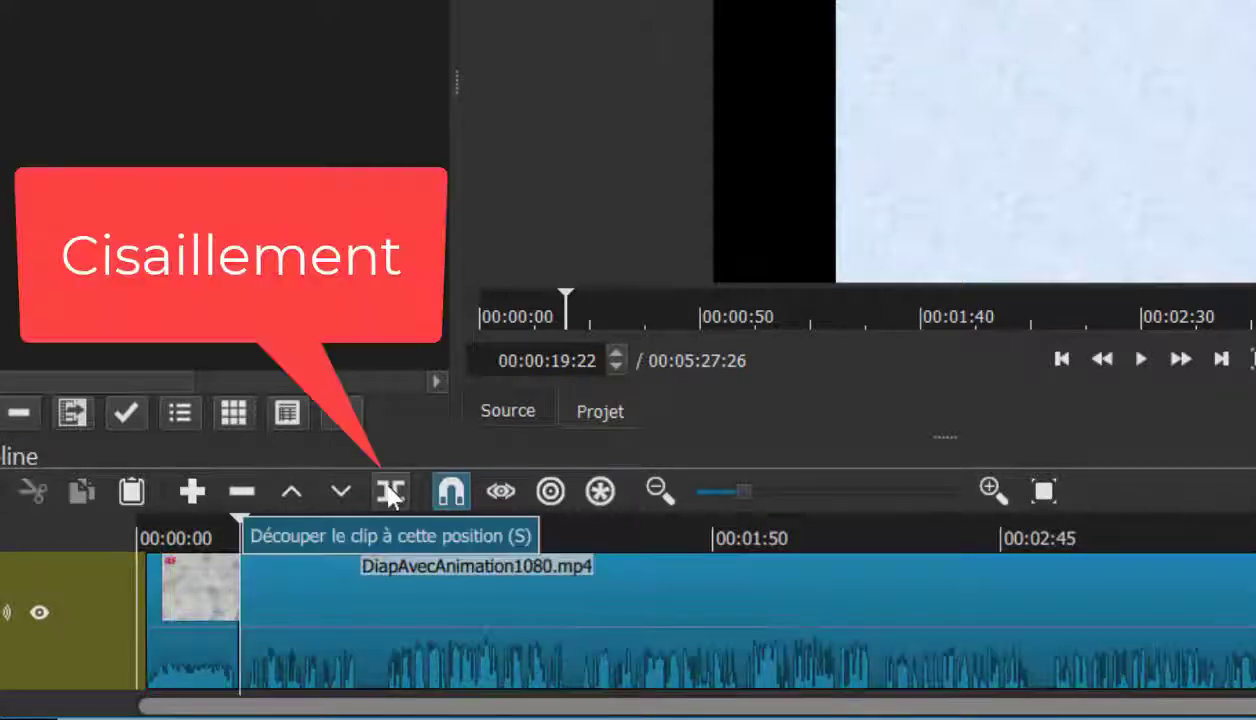
pyautogui.click(368, 614)
pyautogui.click(351, 530)
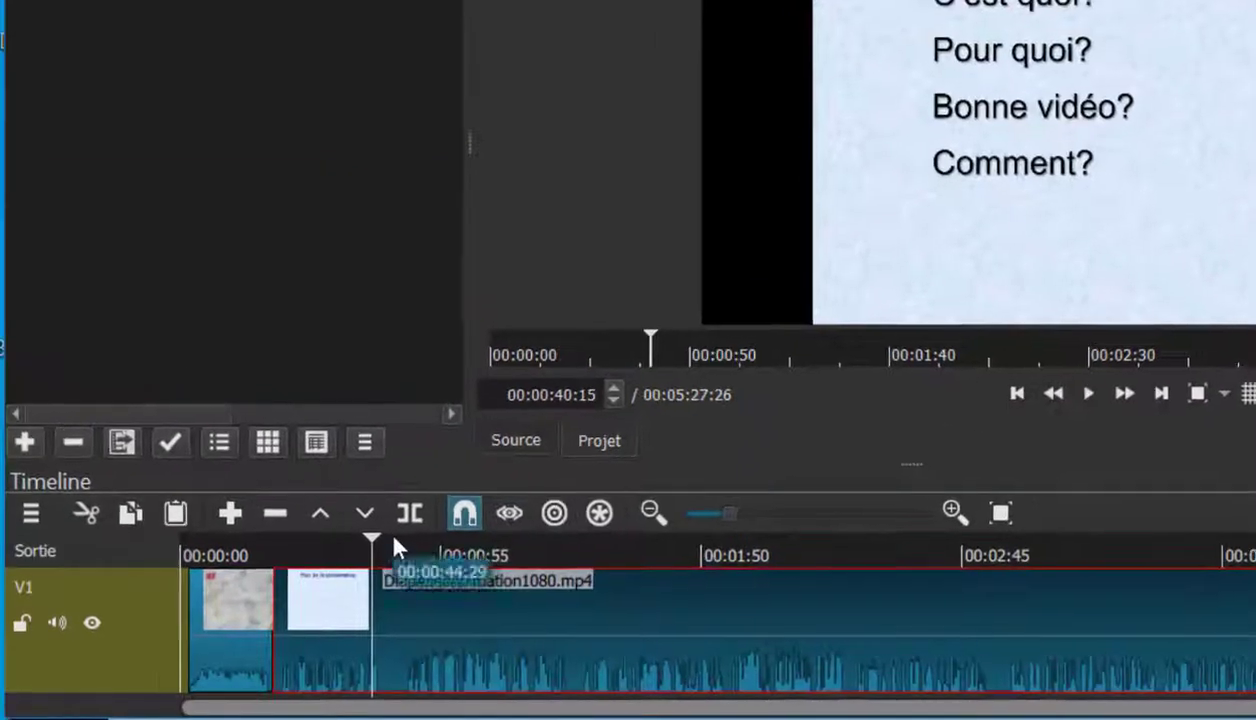
pyautogui.click(368, 526)
pyautogui.moveTo(388, 541); pyautogui.dragTo(393, 527)
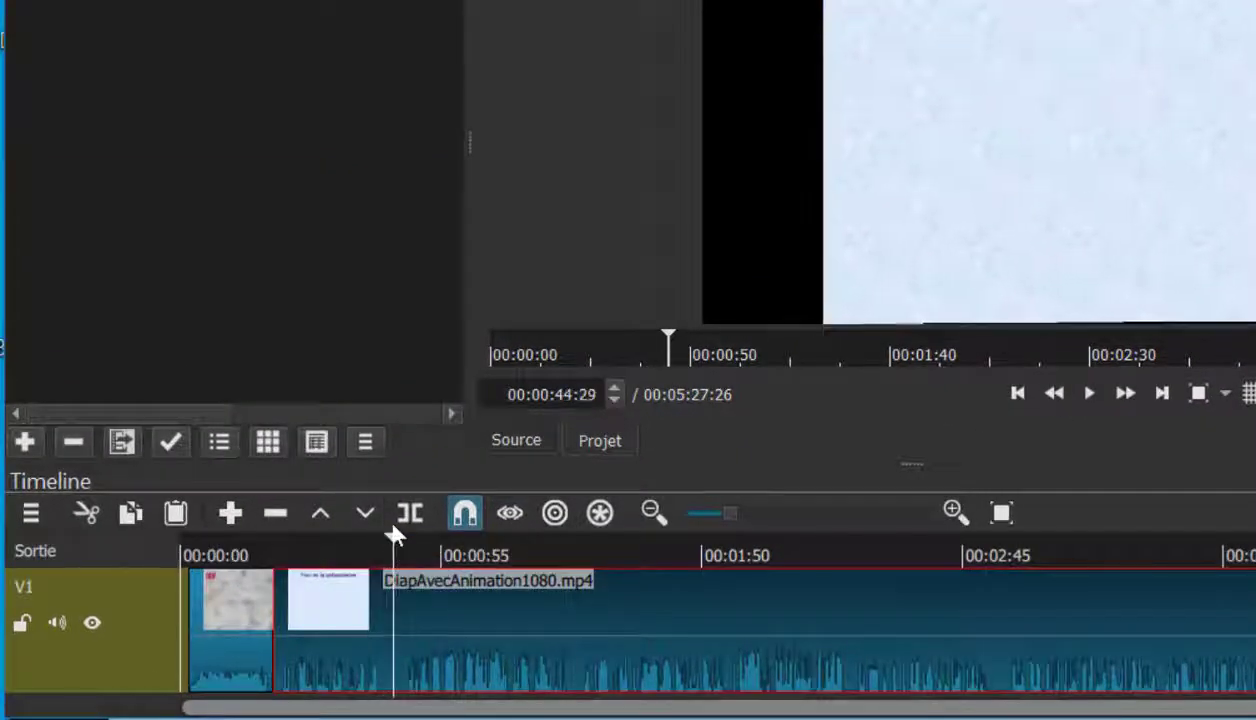
pyautogui.click(408, 514)
# - Delete the middle segment between the two cuts and move the remaining clip back against the first segment to close the gap
pyautogui.click(367, 637)
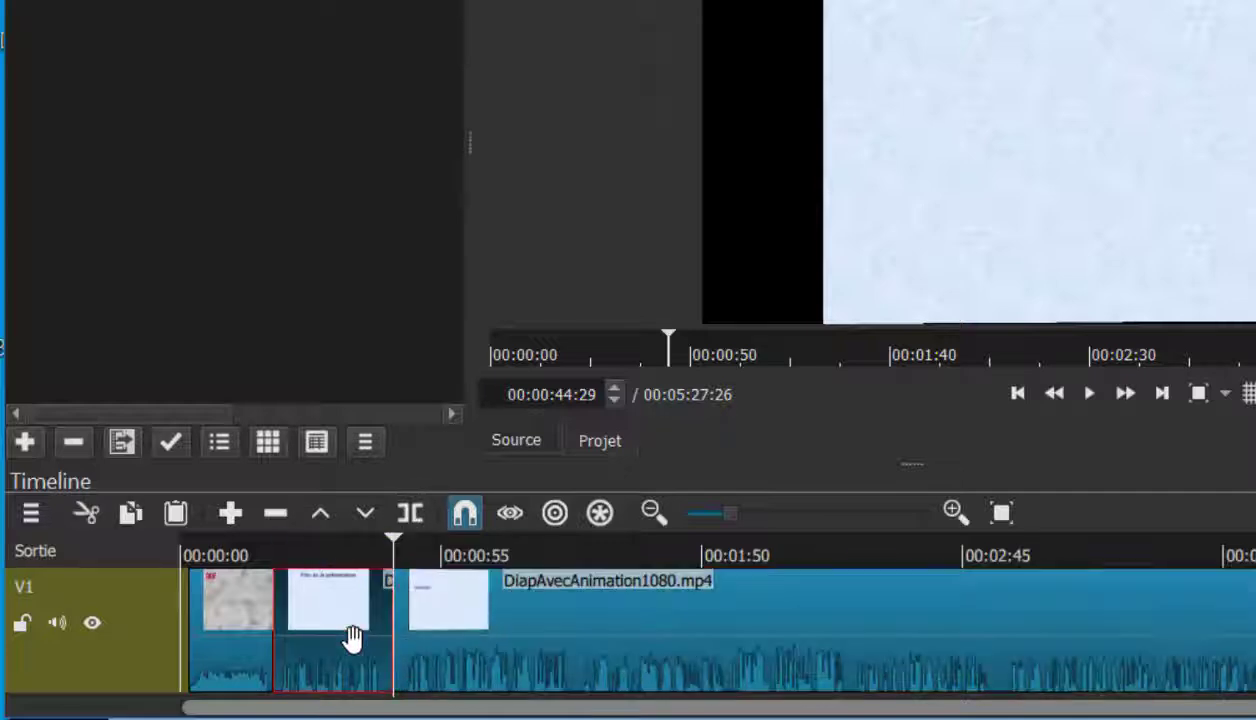
pyautogui.press('Delete')
pyautogui.moveTo(500, 655); pyautogui.dragTo(382, 649)
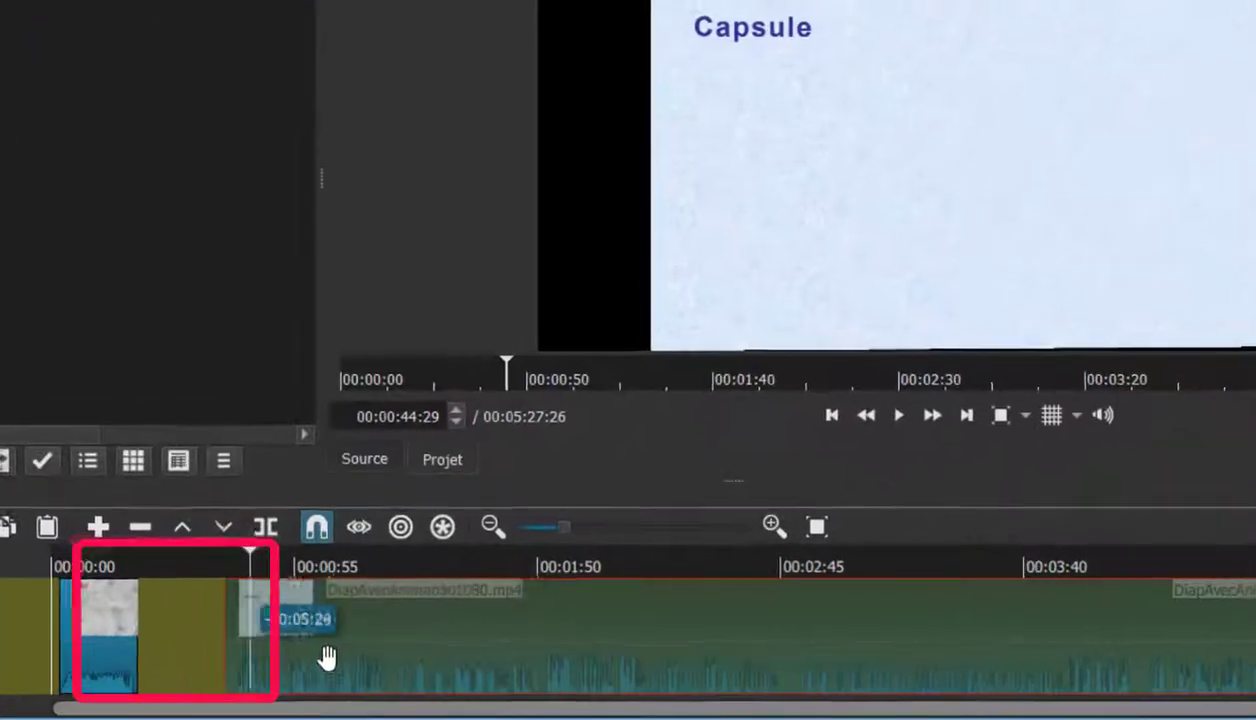
pyautogui.moveTo(237, 653); pyautogui.dragTo(236, 653)
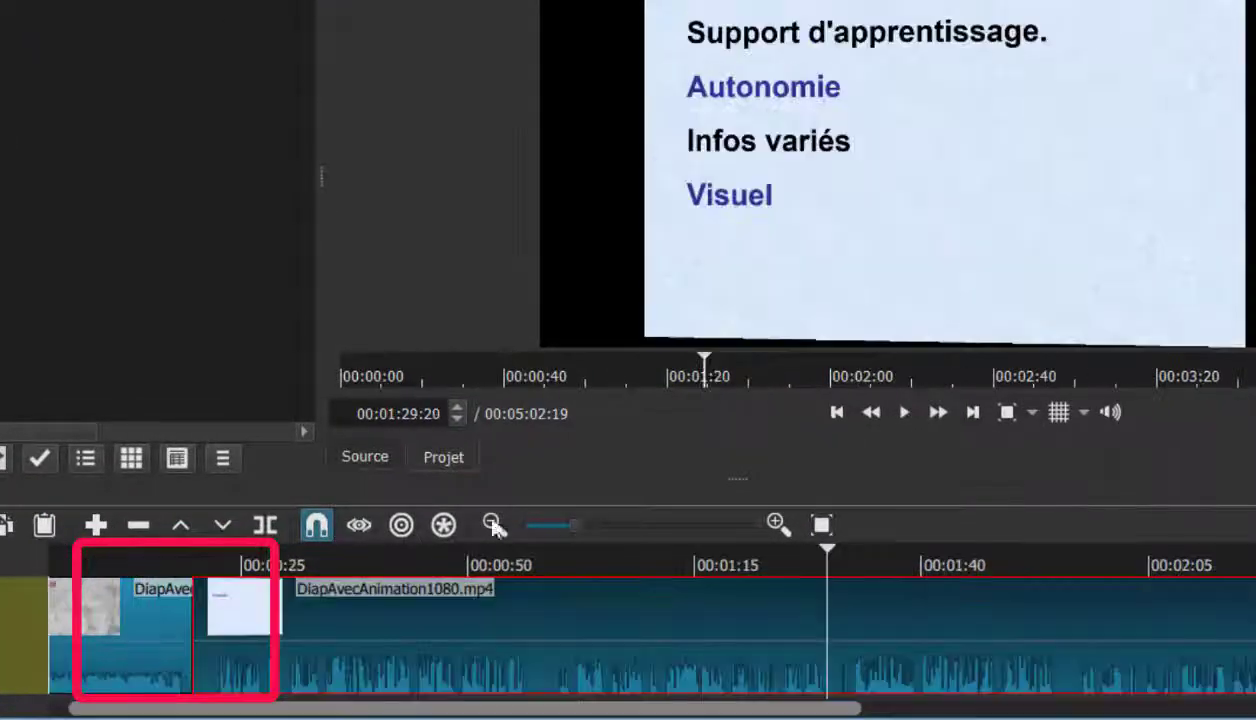
# - Cut out the segment between 00:01:29:20 and 00:01:57:16 and move the following clip back into the gap
pyautogui.press('s')
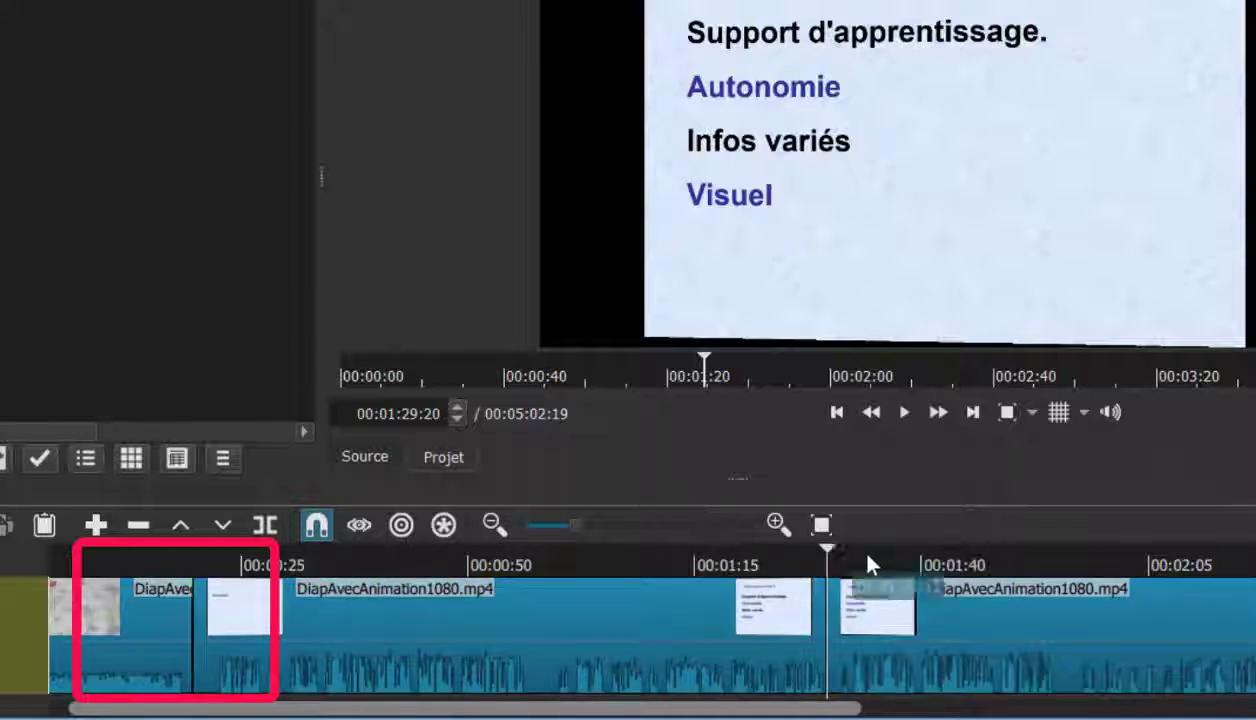
pyautogui.click(1078, 640)
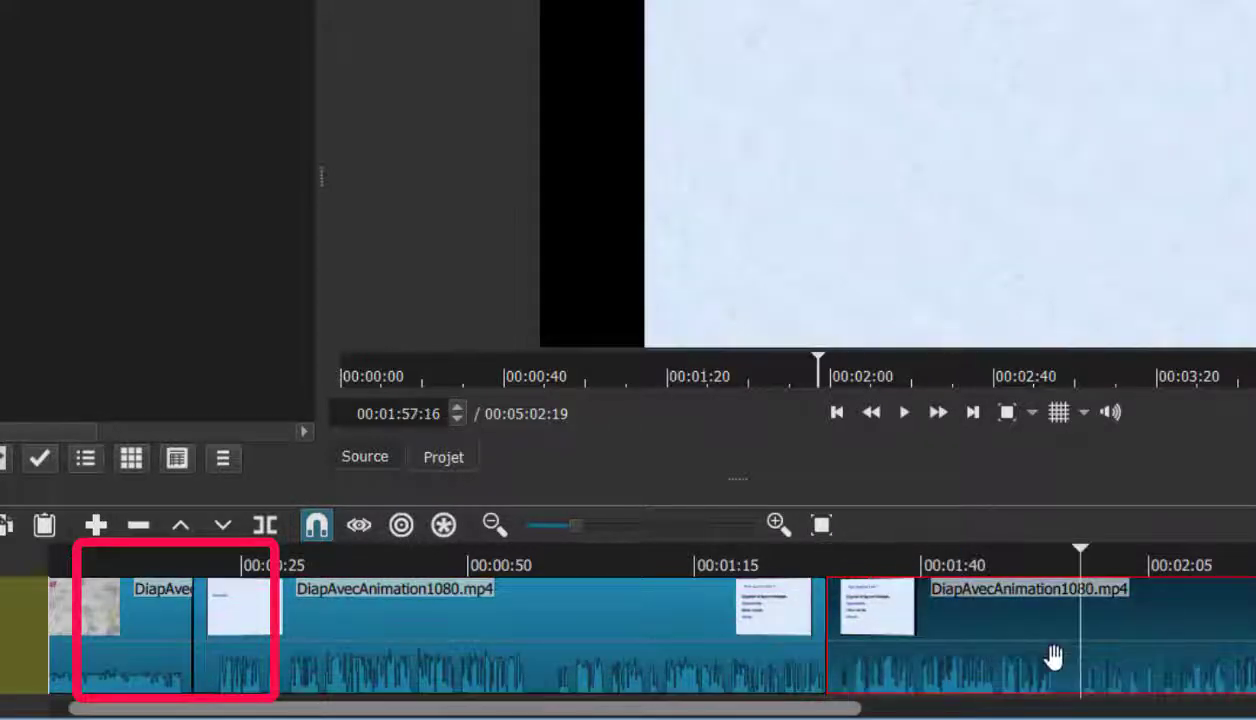
pyautogui.click(265, 524)
pyautogui.press('z')
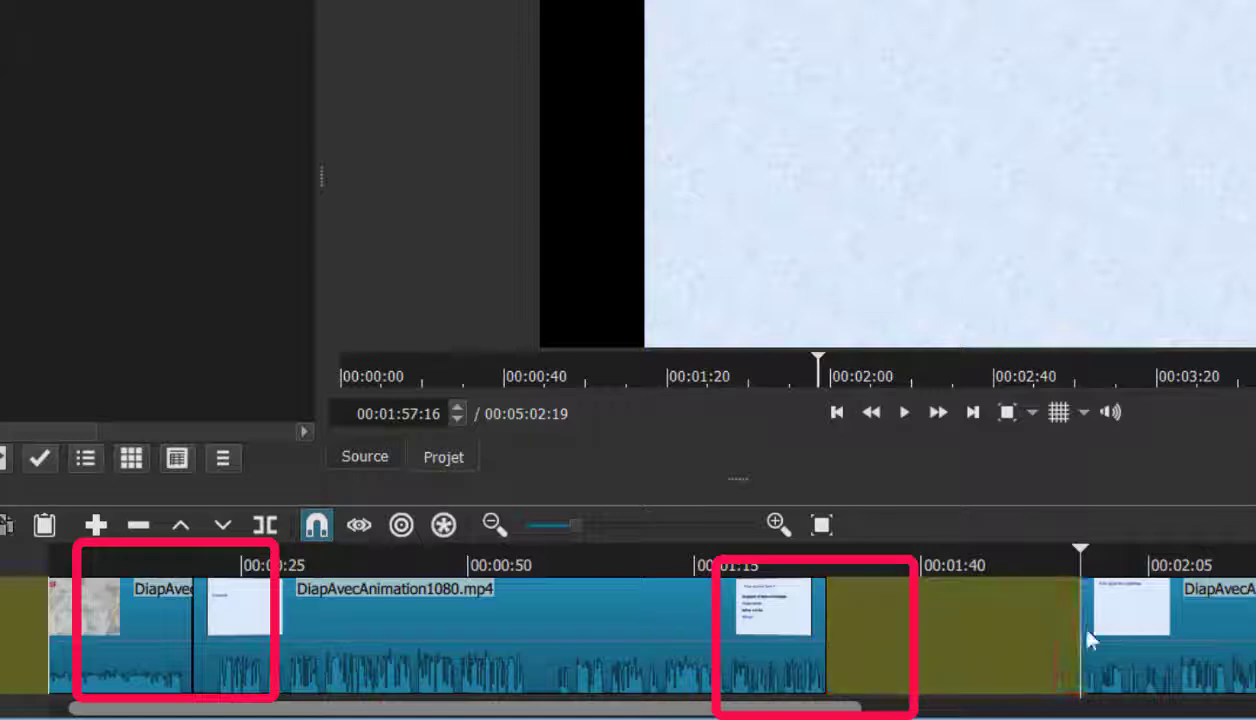
pyautogui.moveTo(1088, 639); pyautogui.dragTo(945, 668)
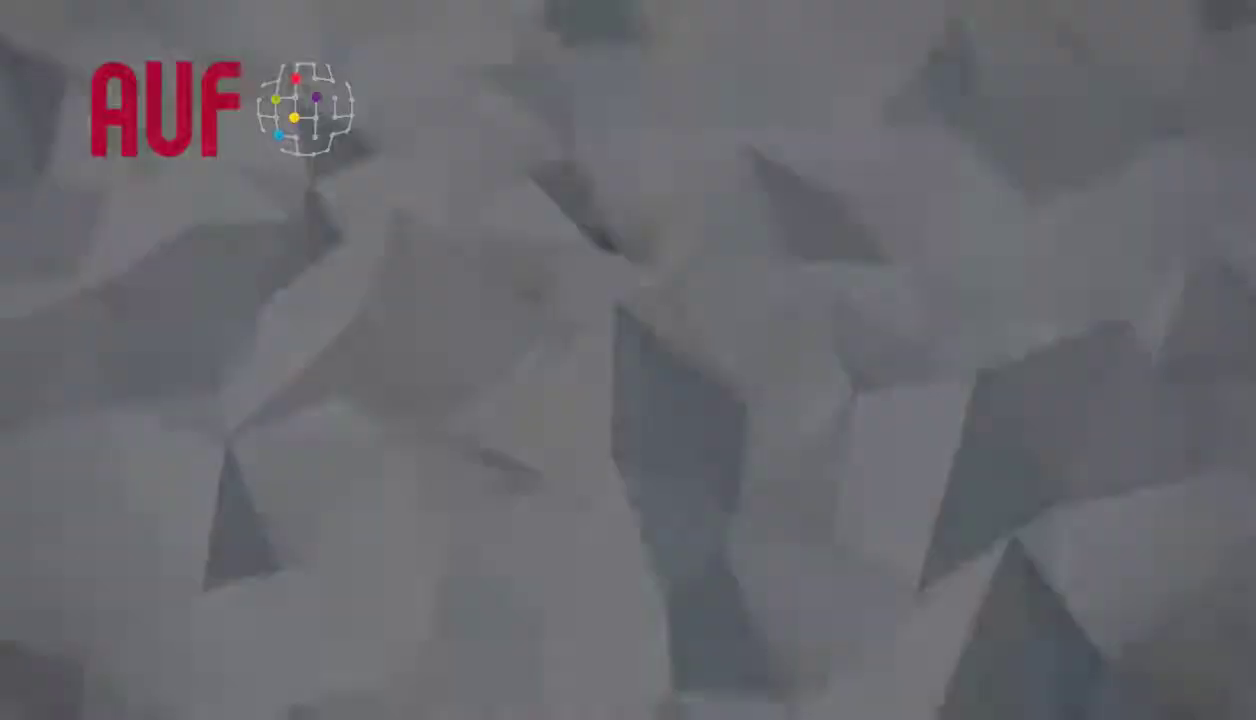